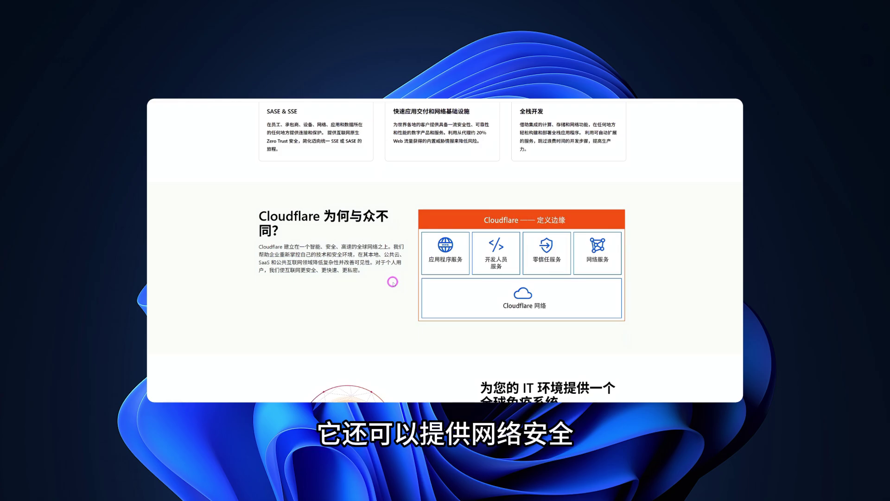
- Go to the Cloudflare dashboard login page and switch its language to 简体中文
scroll(393, 281, down, 2)
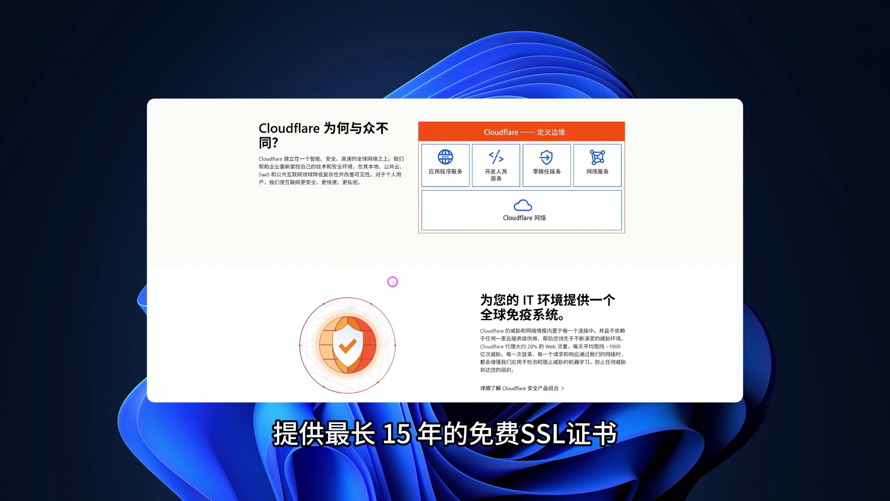
scroll(393, 282, down, 3)
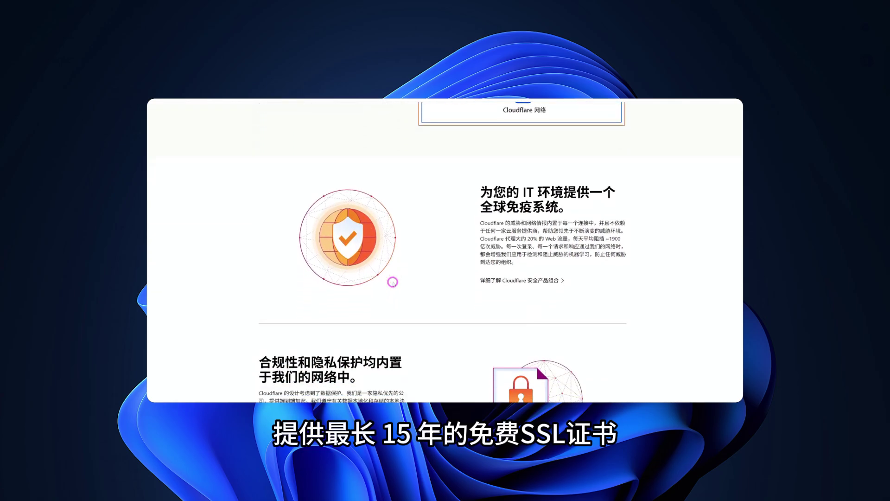
scroll(393, 282, down, 2)
scroll(393, 282, down, 2)
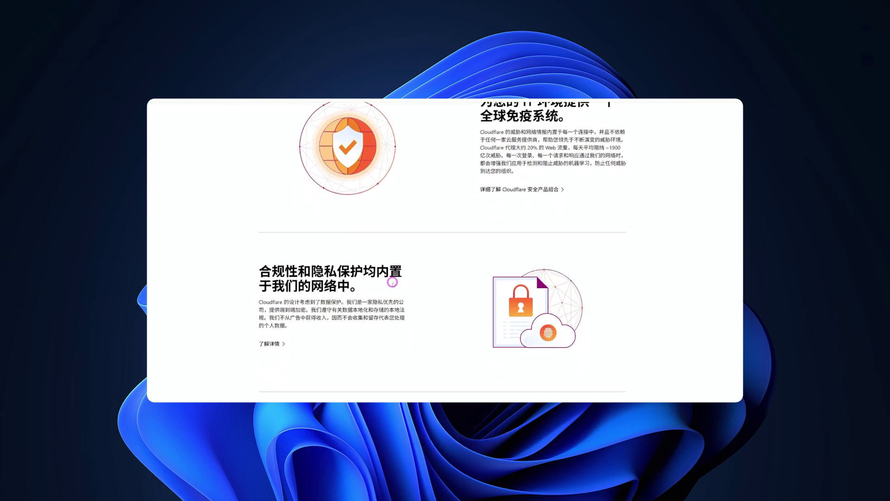
scroll(393, 282, down, 3)
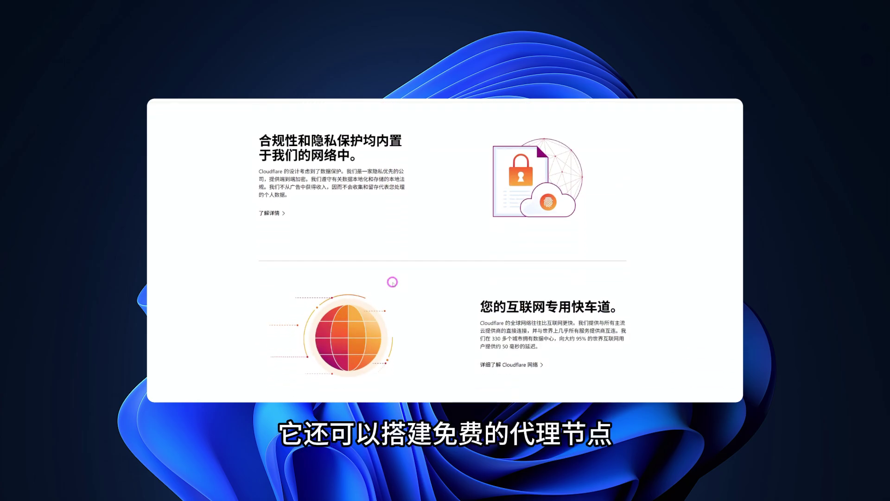
scroll(392, 282, down, 2)
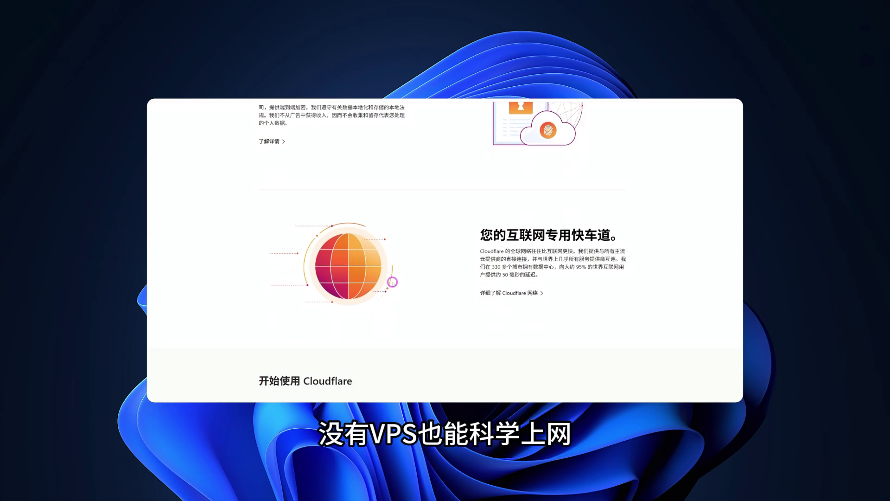
scroll(392, 281, down, 2)
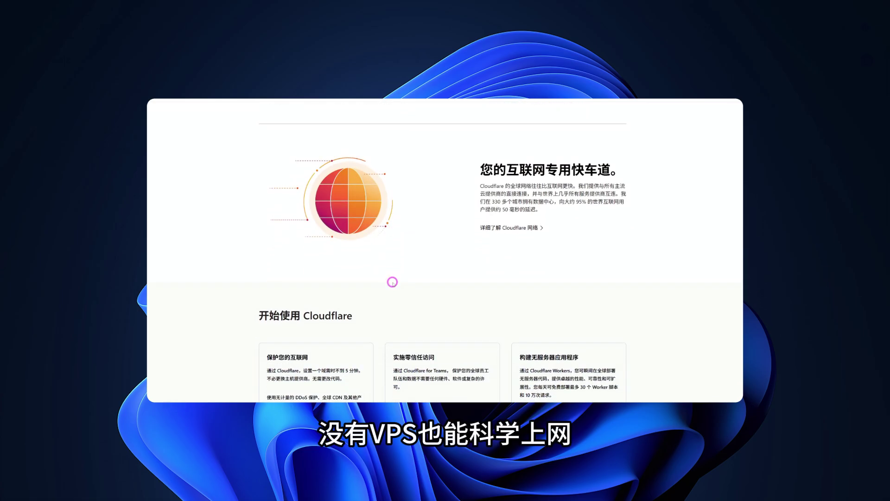
scroll(392, 282, down, 2)
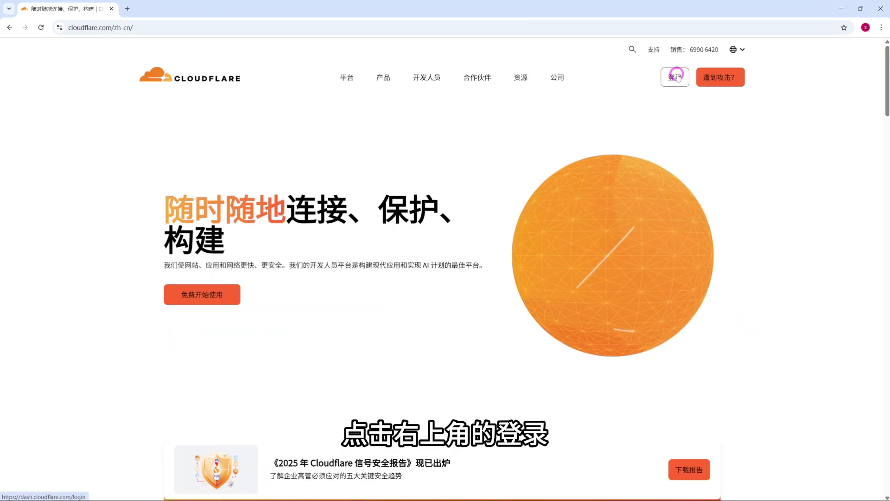
click(678, 78)
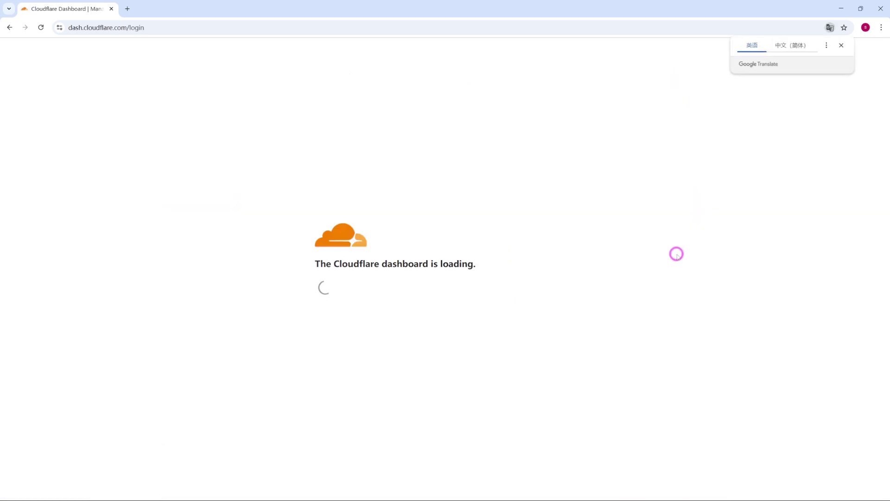
click(841, 45)
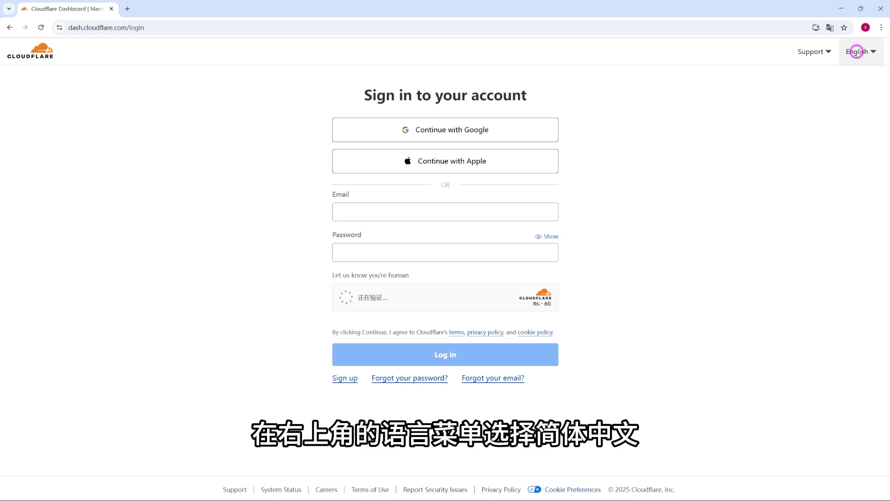
click(858, 52)
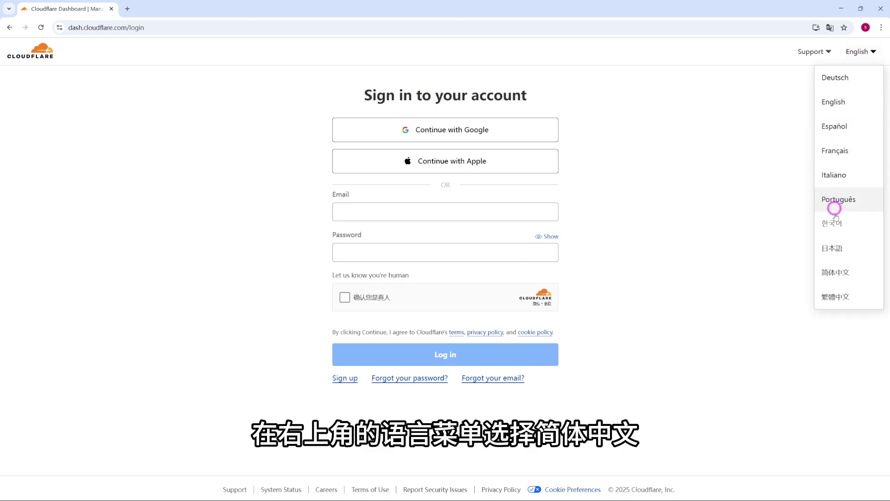
click(835, 273)
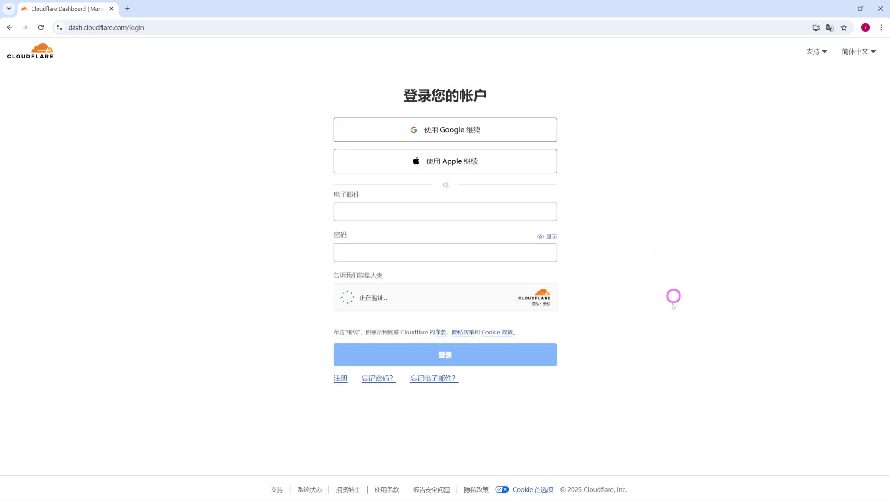
- Sign up for a Cloudflare account with an email and a self-chosen password
click(341, 378)
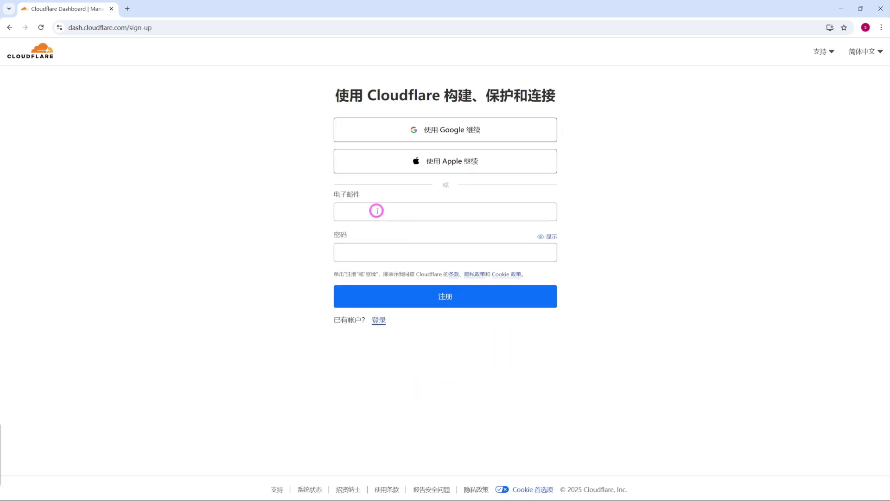
click(375, 210)
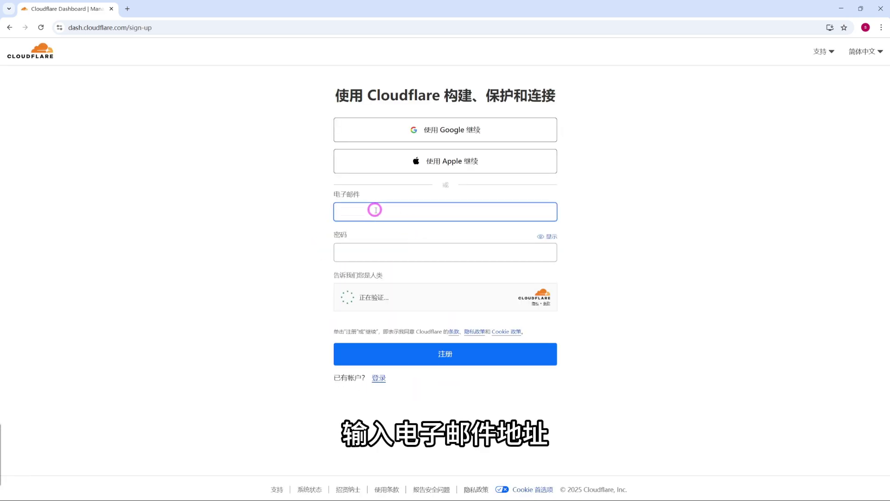
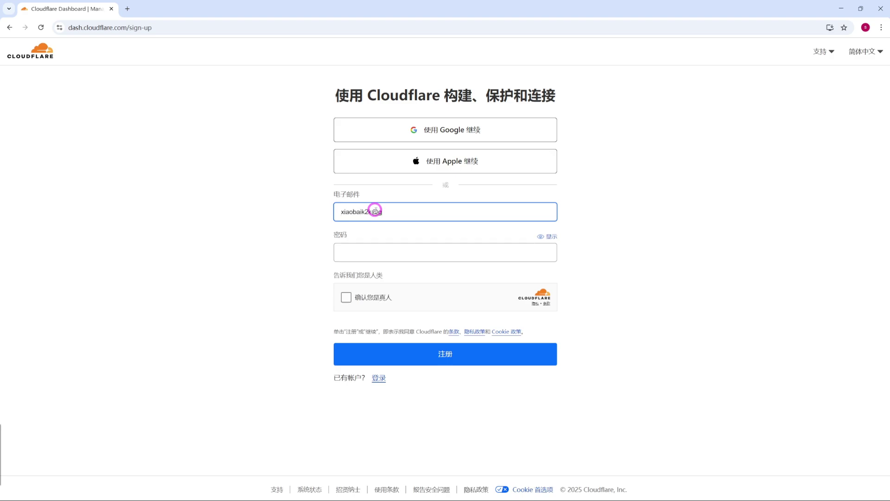
click(365, 251)
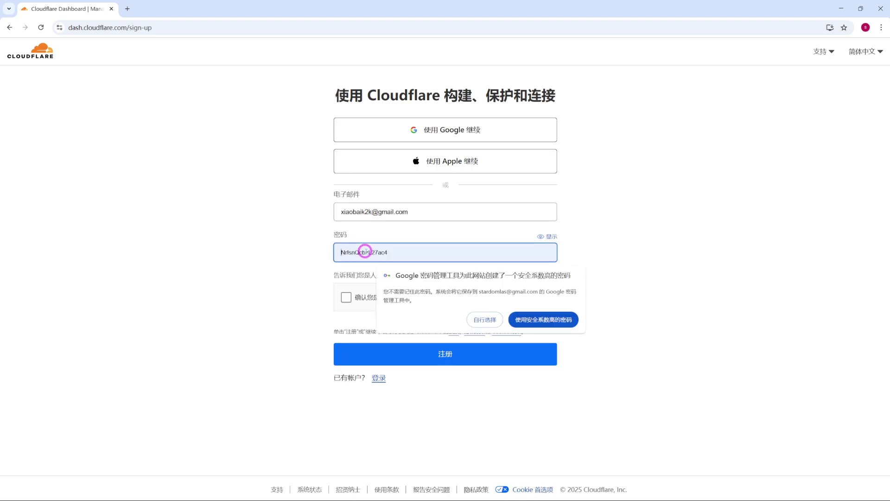
click(485, 320)
text(********)
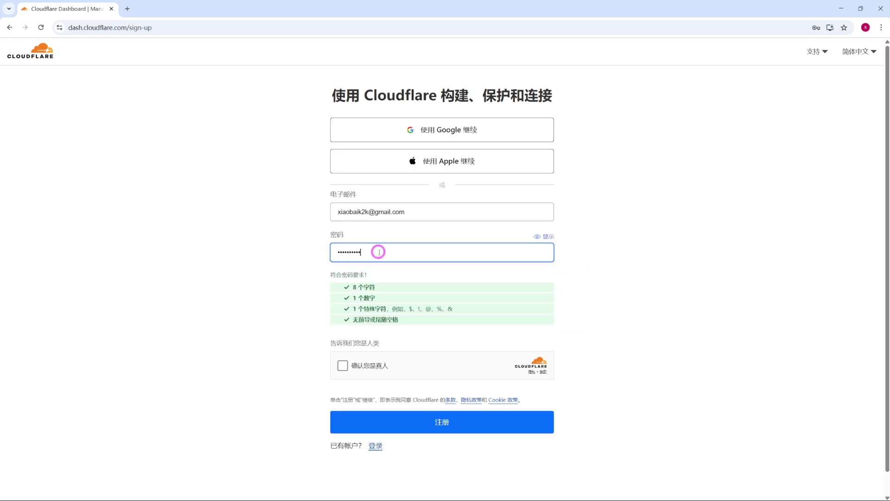
click(343, 365)
click(443, 422)
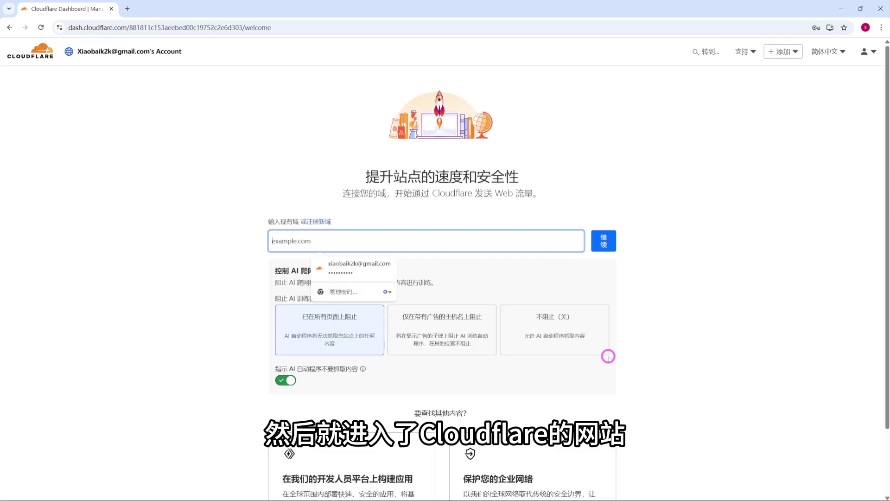
- Choose 或注册新域 to start registering a new domain
click(703, 295)
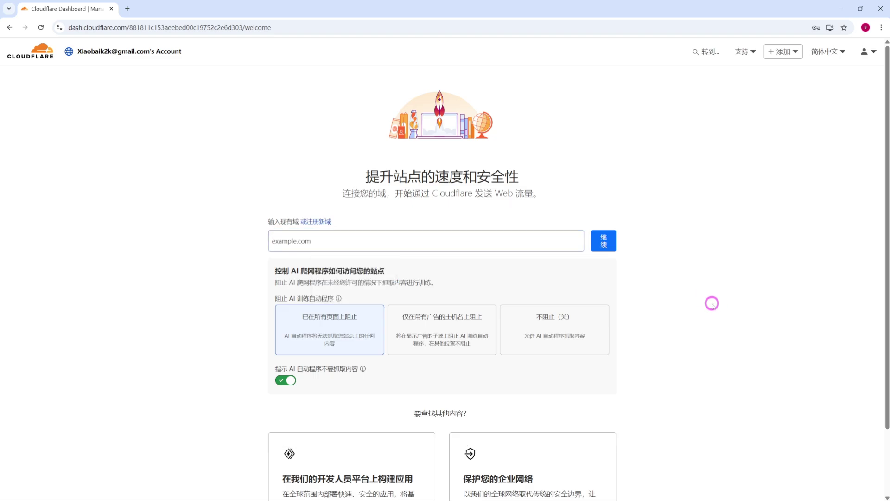
scroll(691, 311, down, 2)
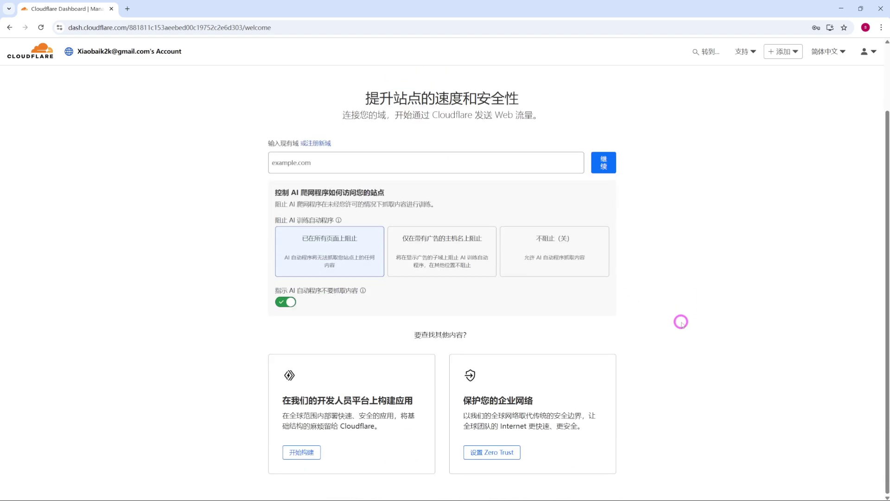
click(315, 143)
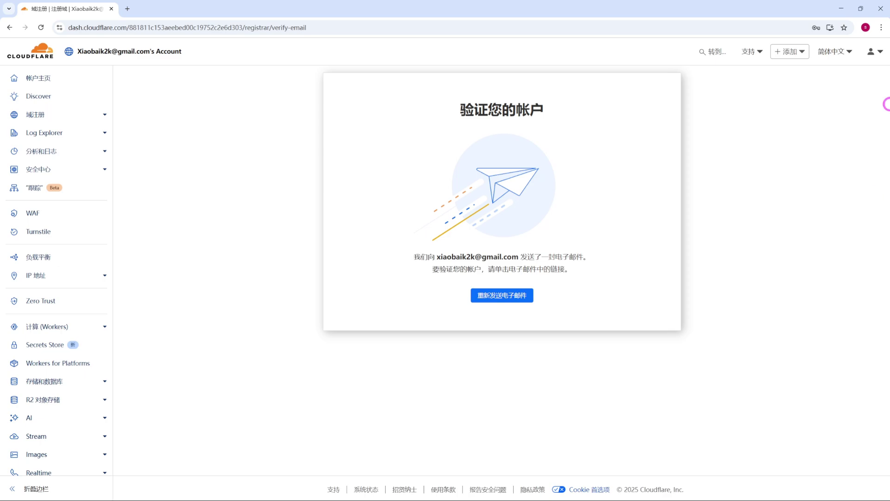
- Confirm the account via Cloudflare's Gmail verification link, then log back in with the account email and password
click(111, 9)
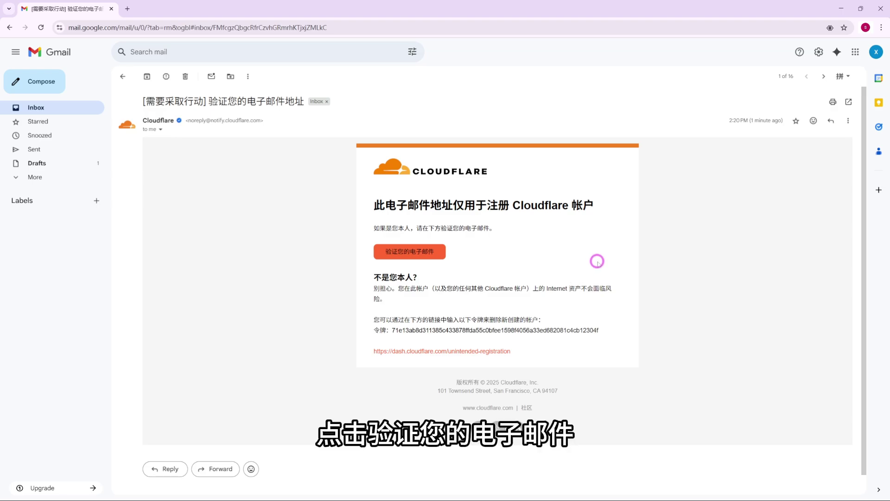
click(409, 251)
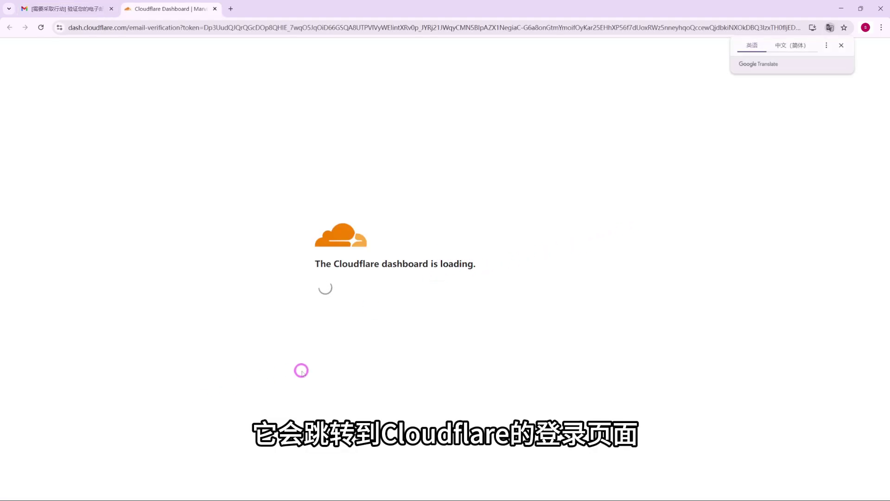
click(353, 229)
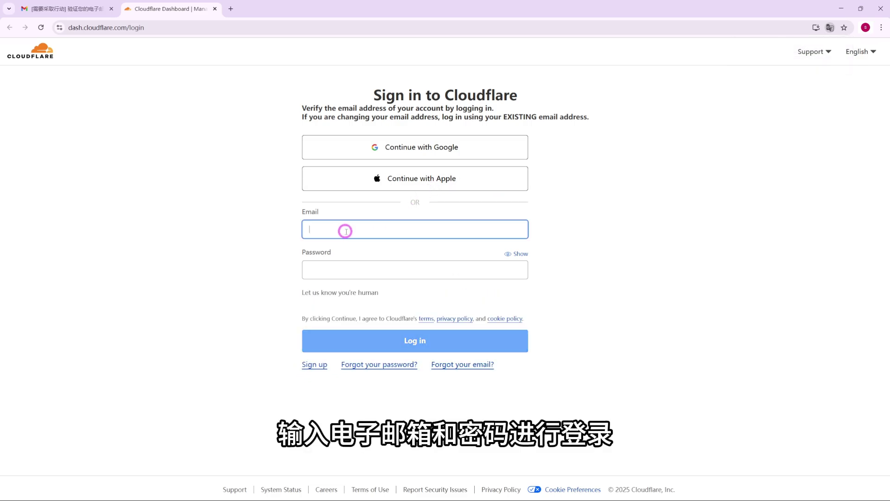
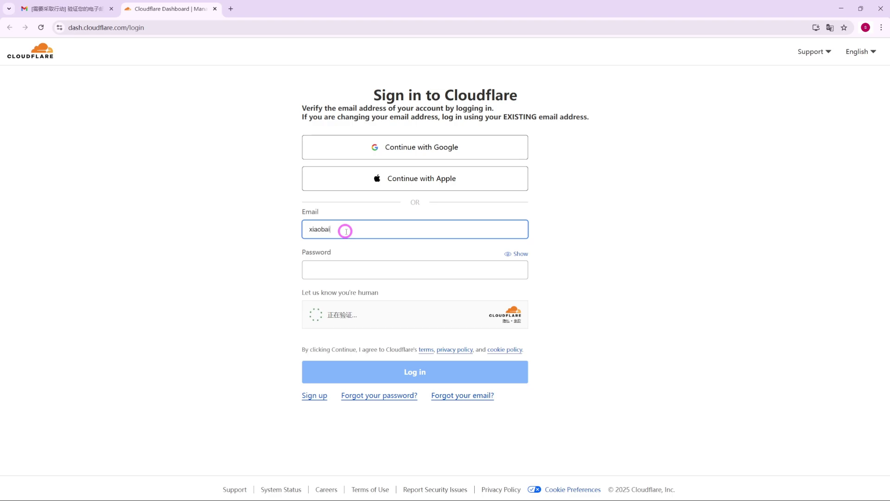
click(336, 274)
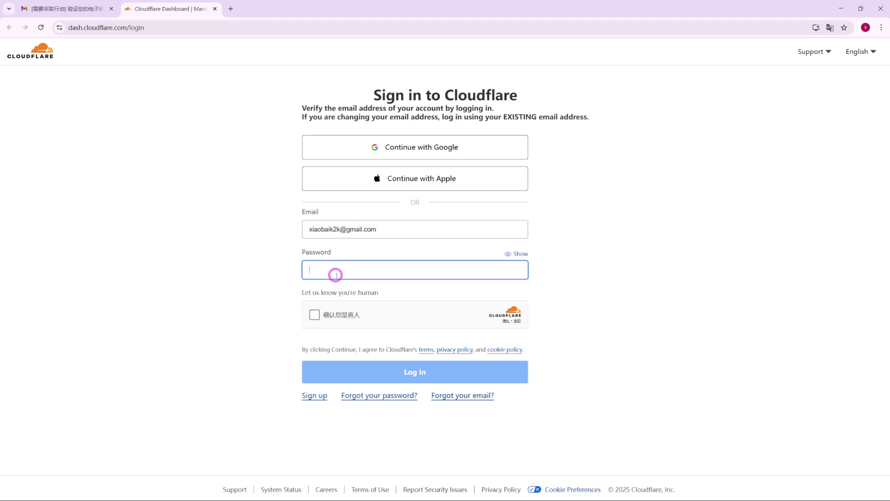
click(385, 371)
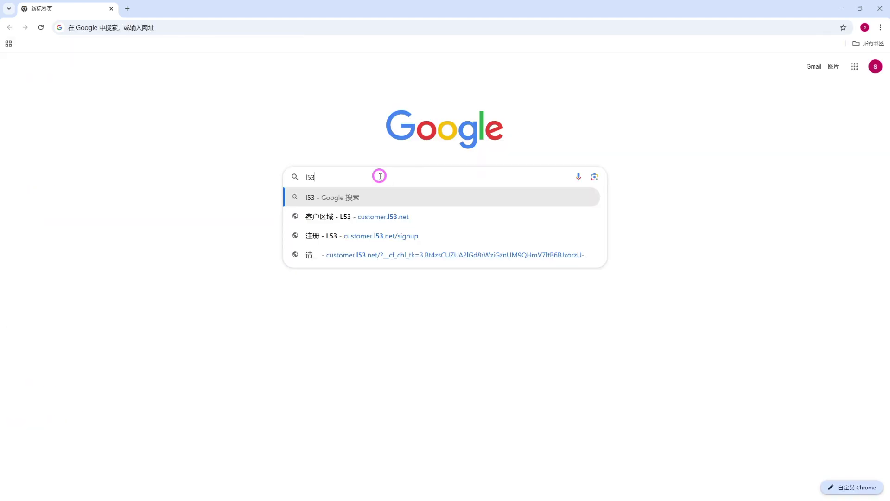
- Search the web for L53 and open the L53 website translated into Chinese
key(Return)
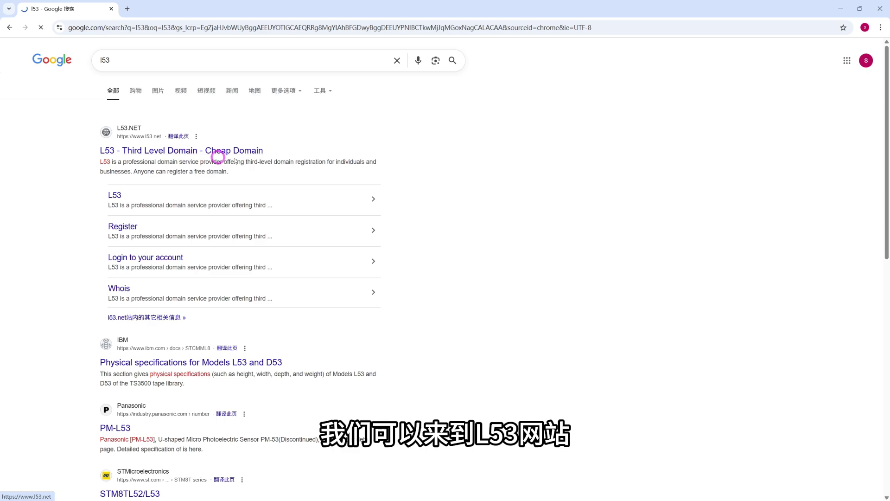
click(214, 150)
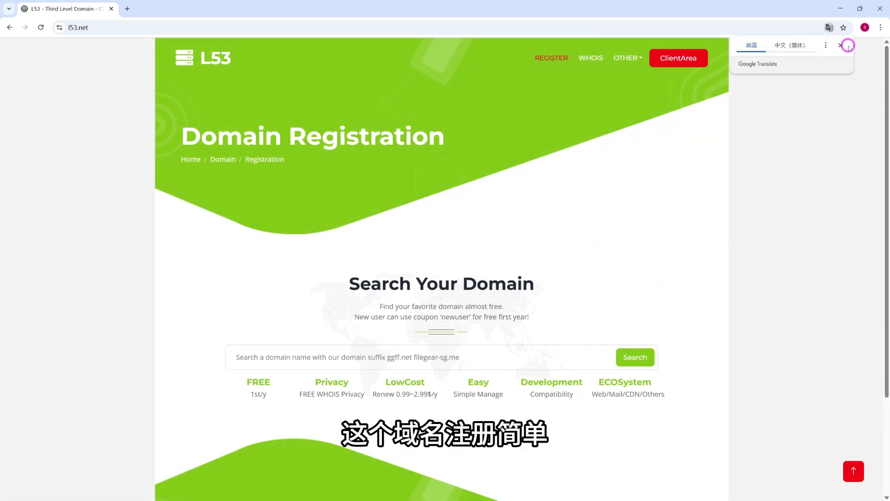
click(789, 45)
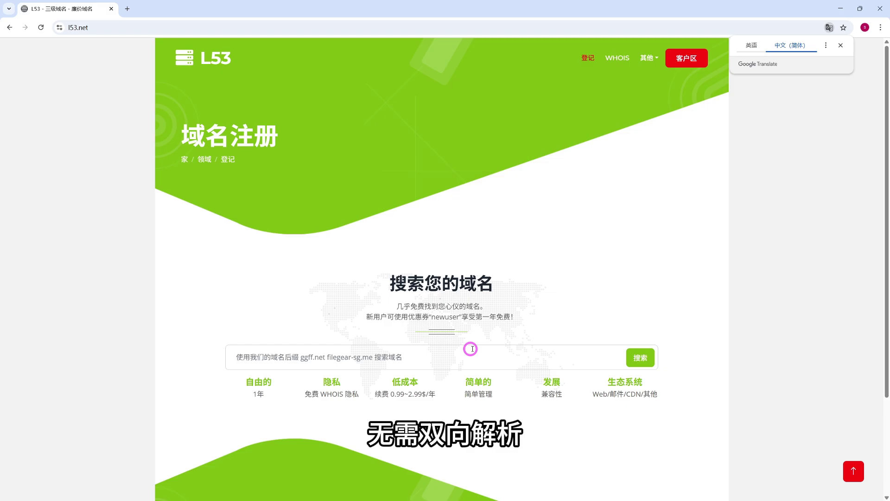
- Search L53 for the domain xiaobai.ggff.net with the page shown in English
click(288, 357)
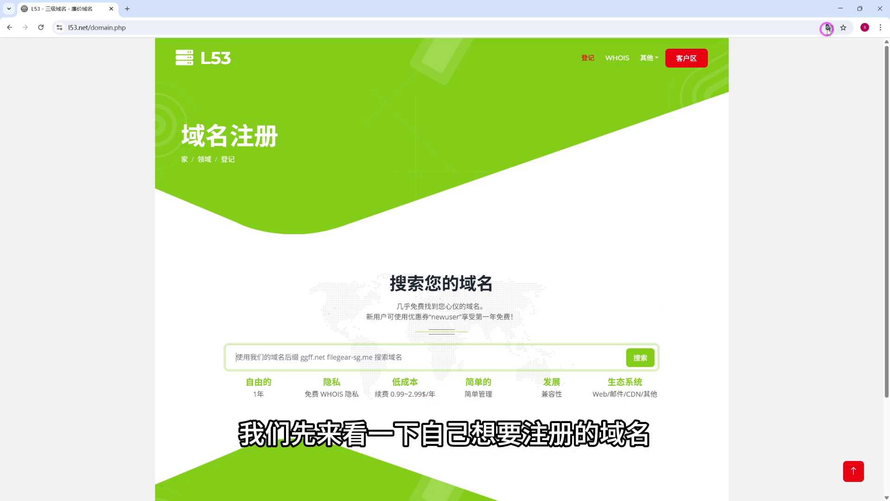
click(828, 28)
click(752, 45)
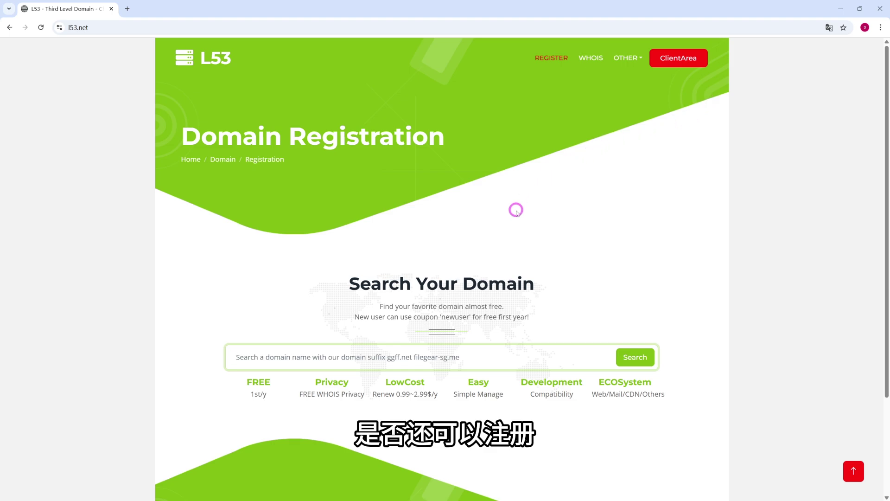
text(xiaob)
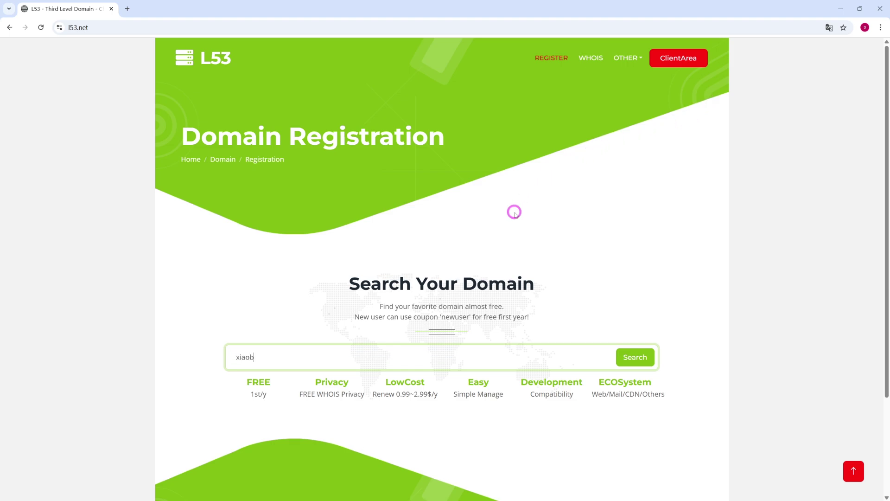
text(ai.ggff.net)
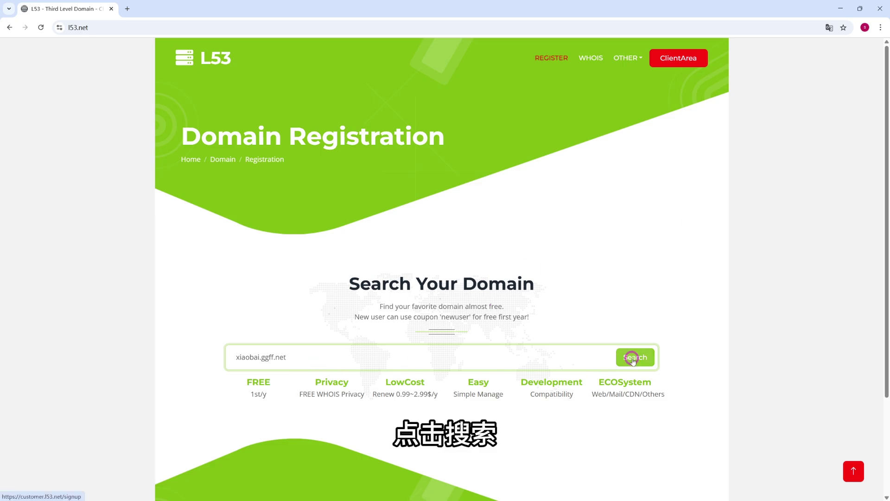
click(634, 360)
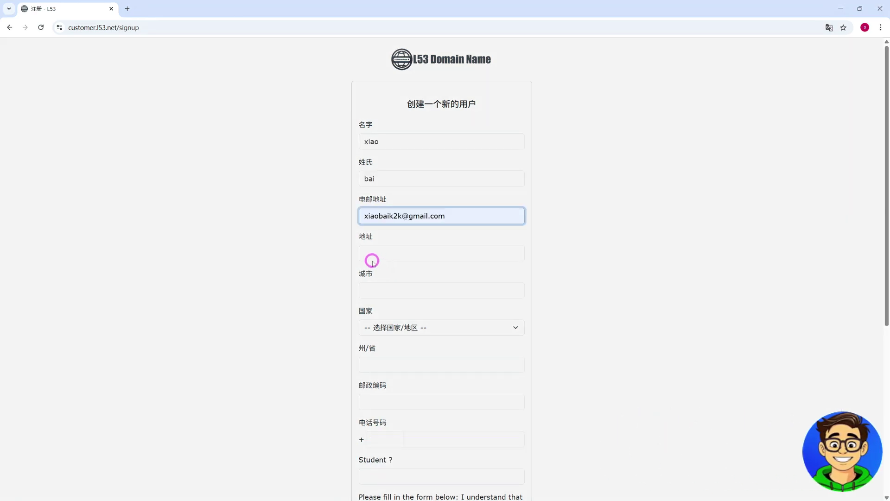
- Autofill the address and phone fields and answer the Student question with yes
click(371, 252)
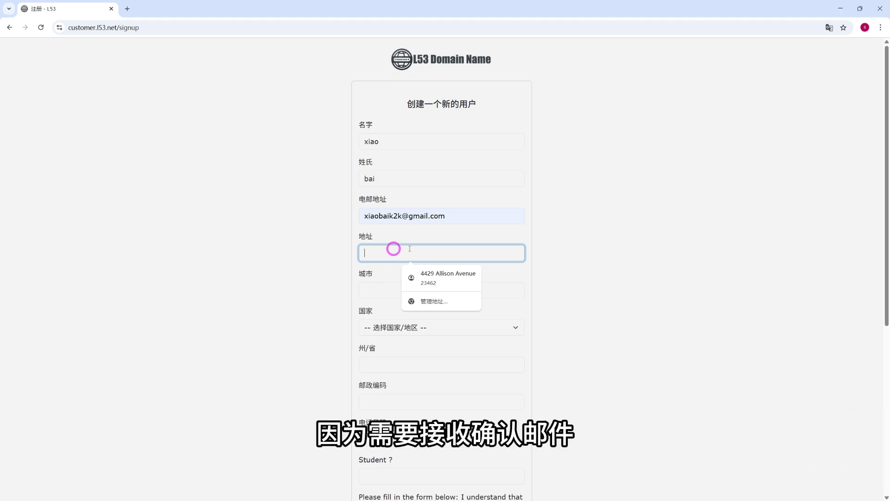
click(435, 280)
scroll(575, 298, down, 2)
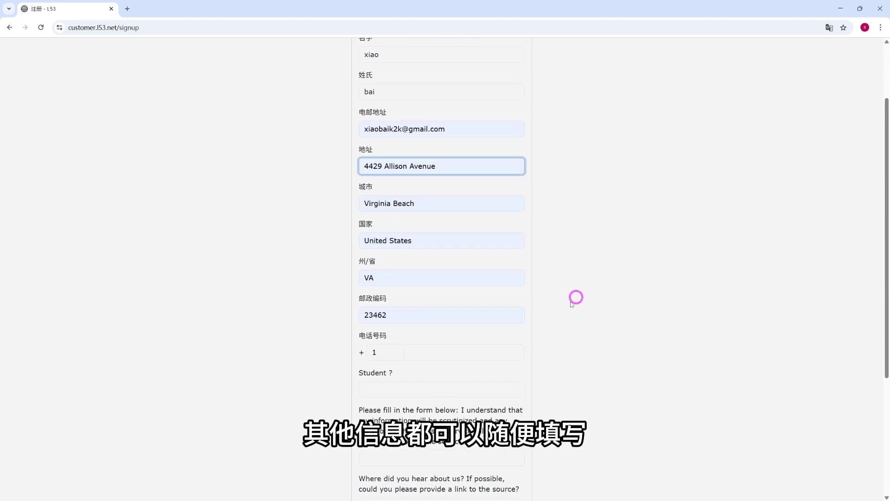
click(432, 355)
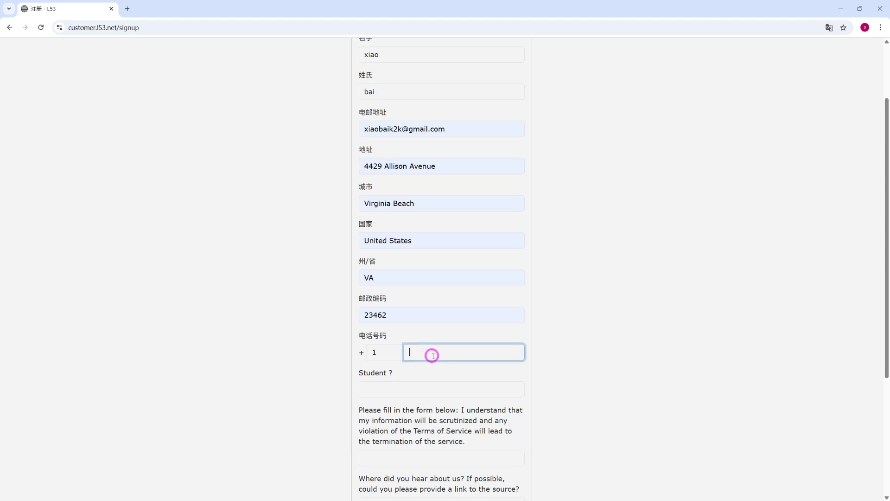
scroll(543, 308, down, 2)
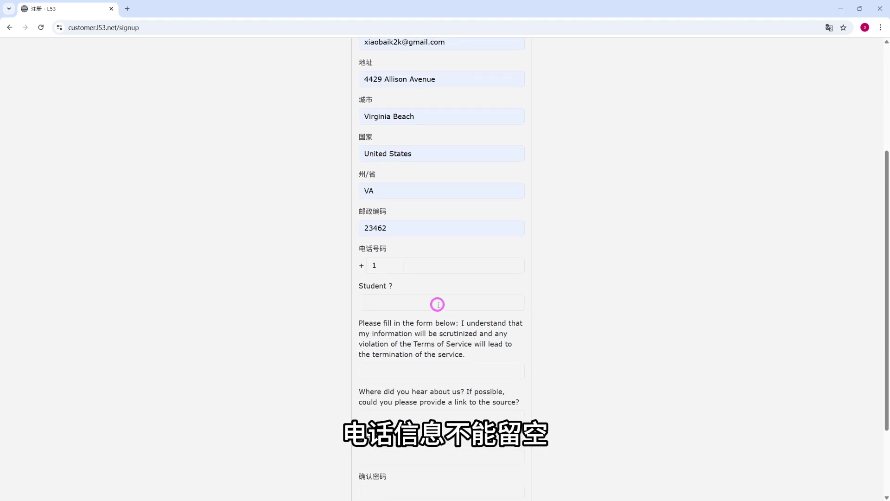
click(438, 305)
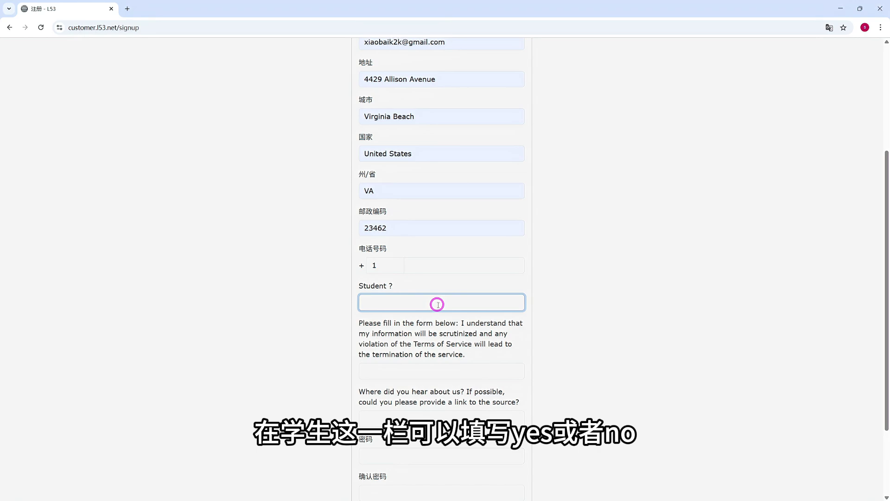
scroll(456, 295, down, 1)
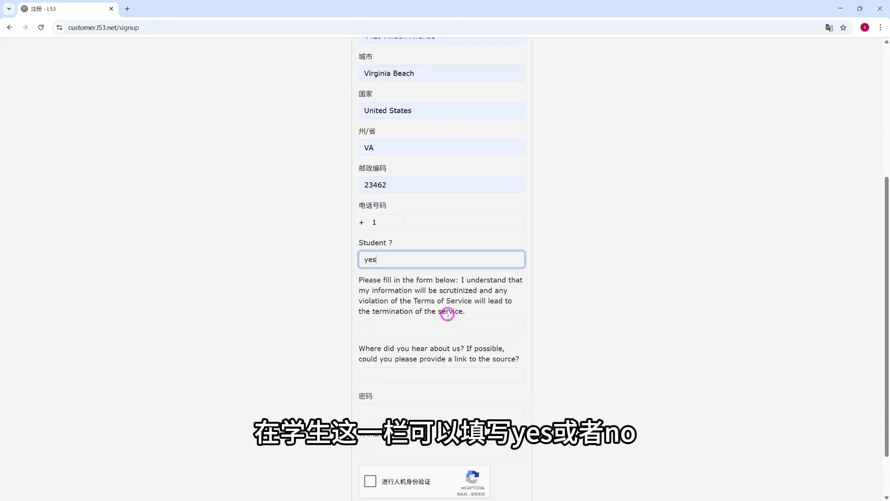
- Copy the agreement sentence into its answer field and enter google as the referral source
drag(459, 279, 510, 308)
key(ctrl+c)
right_click(475, 293)
click(477, 326)
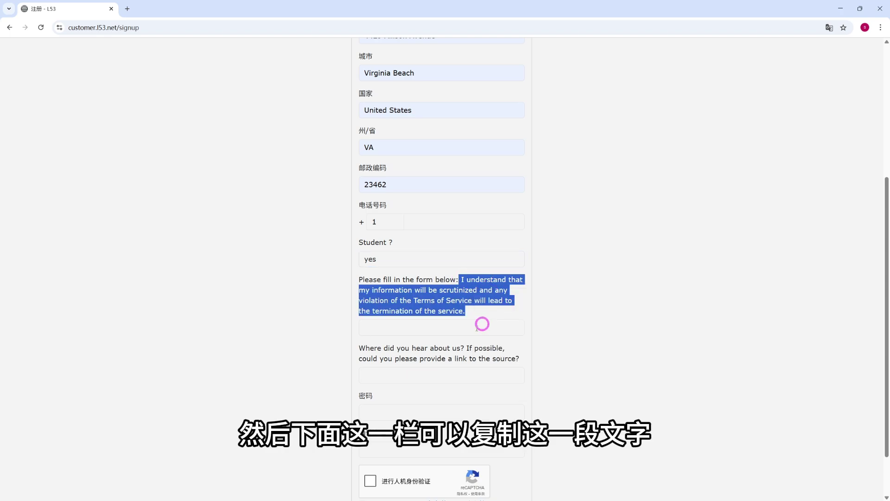
click(377, 331)
right_click(378, 330)
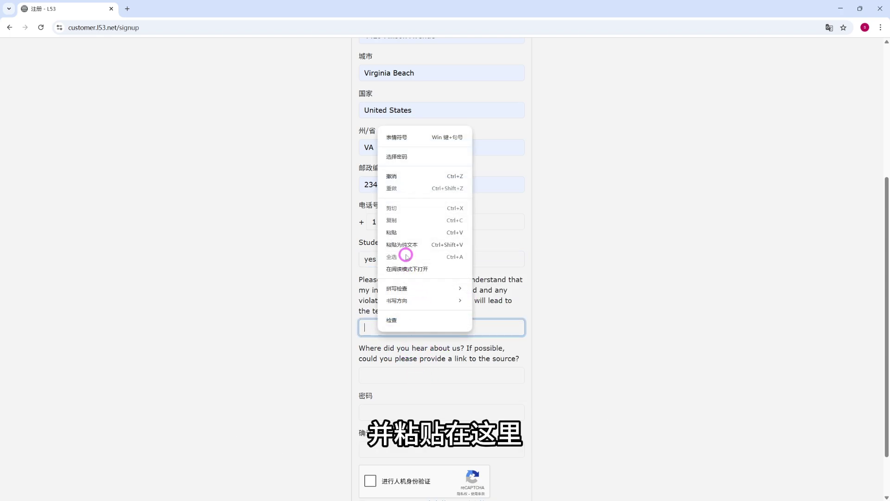
click(405, 238)
scroll(552, 288, down, 1)
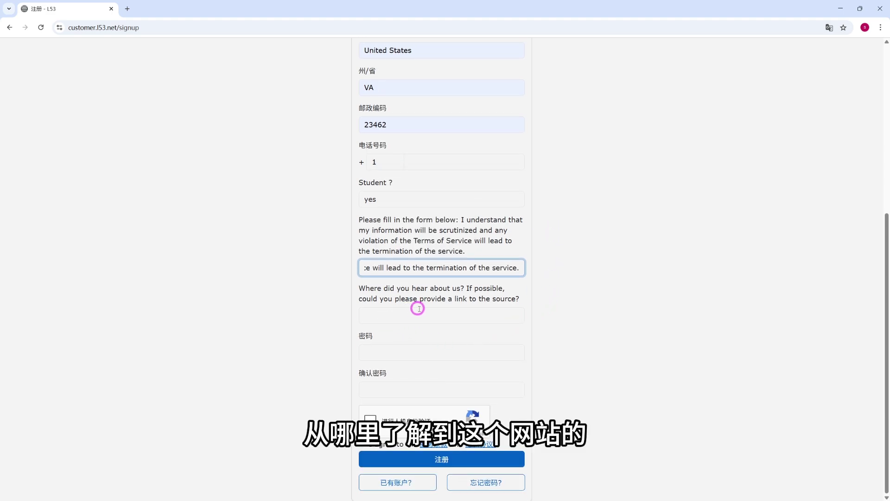
click(407, 318)
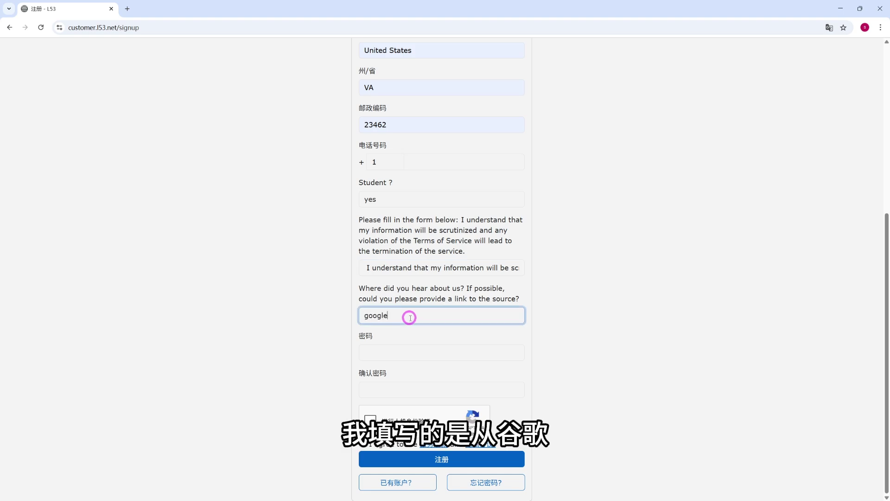
- Set and confirm a password, pass reCAPTCHA, accept the terms, and submit the registration
click(370, 353)
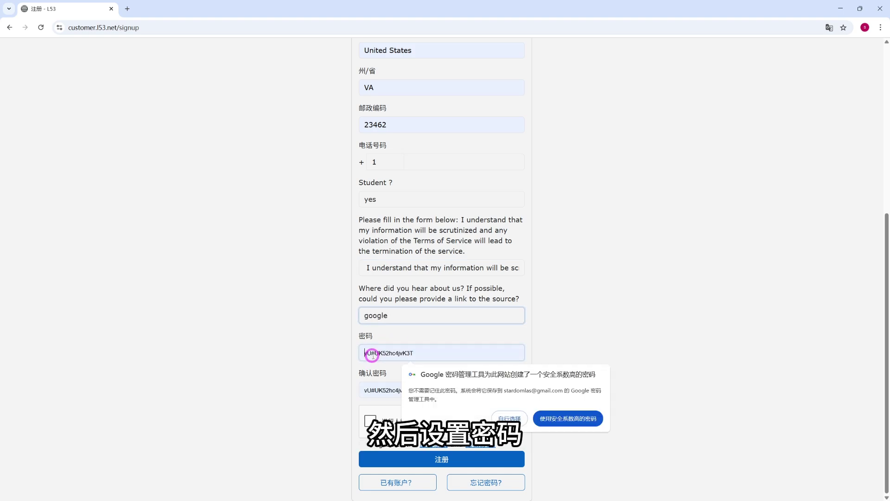
click(505, 418)
text(a)
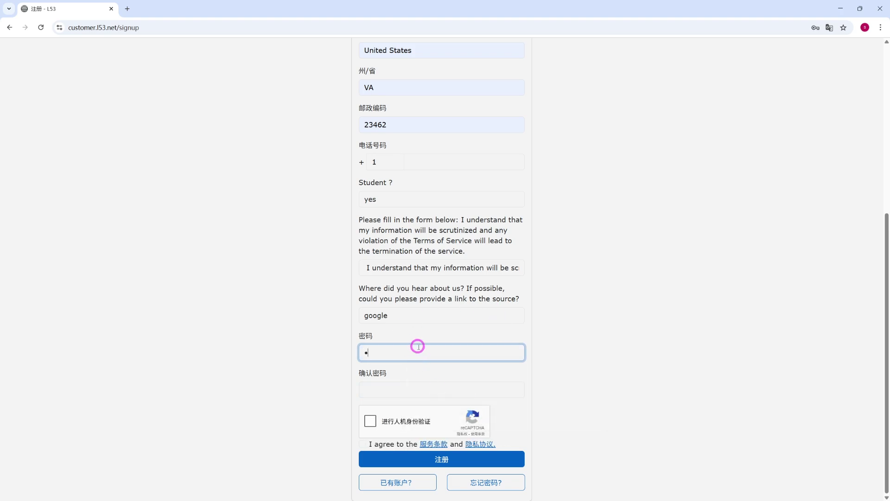
text(aaaaaaa)
click(394, 389)
text(aaaaaaa)
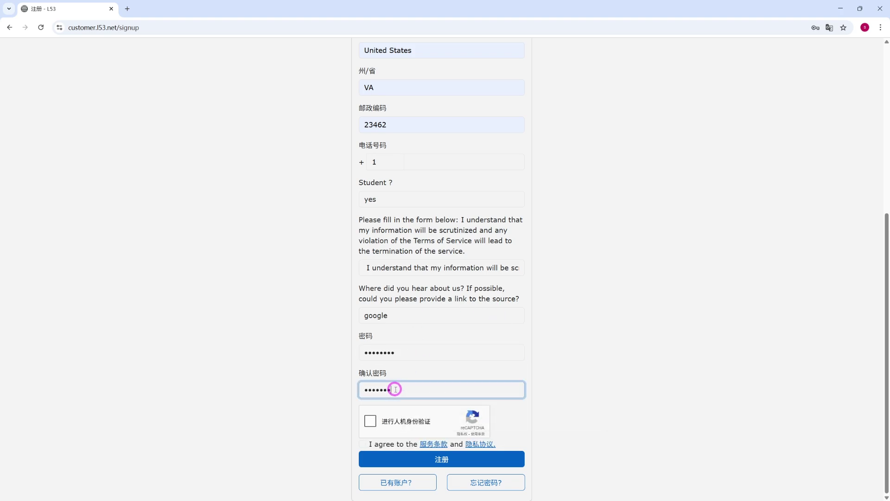
text(a)
click(370, 421)
click(362, 444)
click(448, 457)
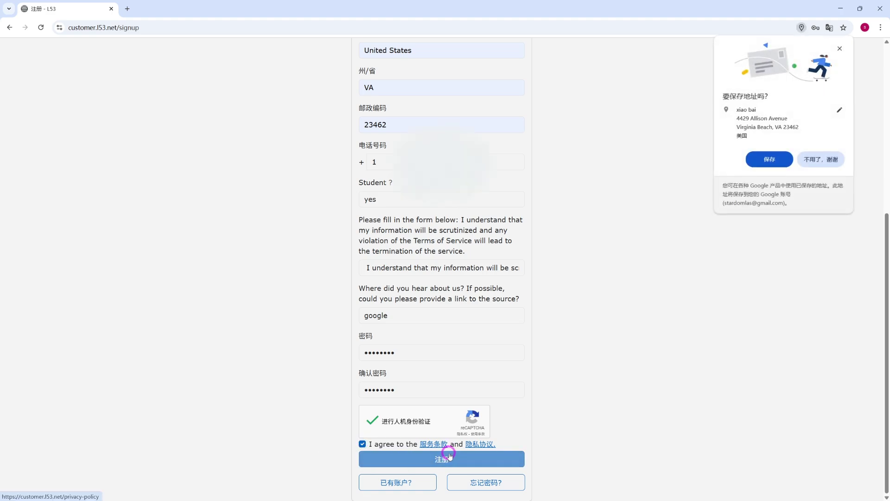
click(437, 461)
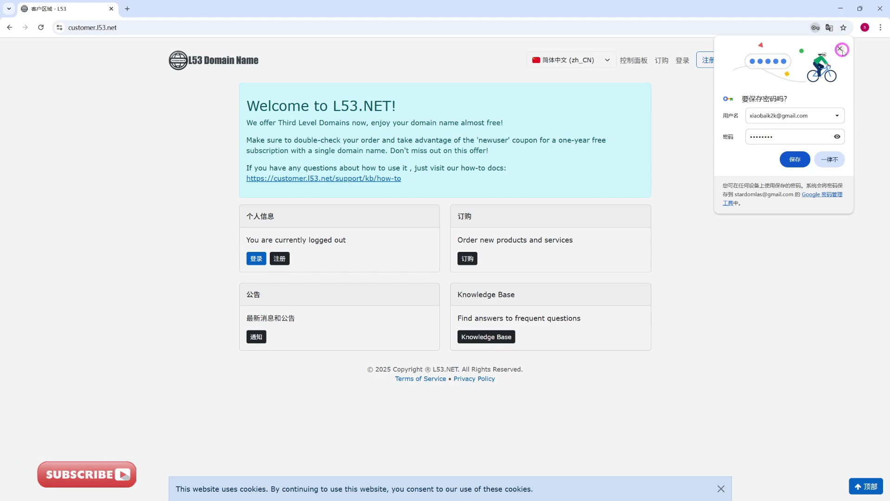
- Save the password in Chrome, log in to the L53 portal, and open 订购
click(795, 159)
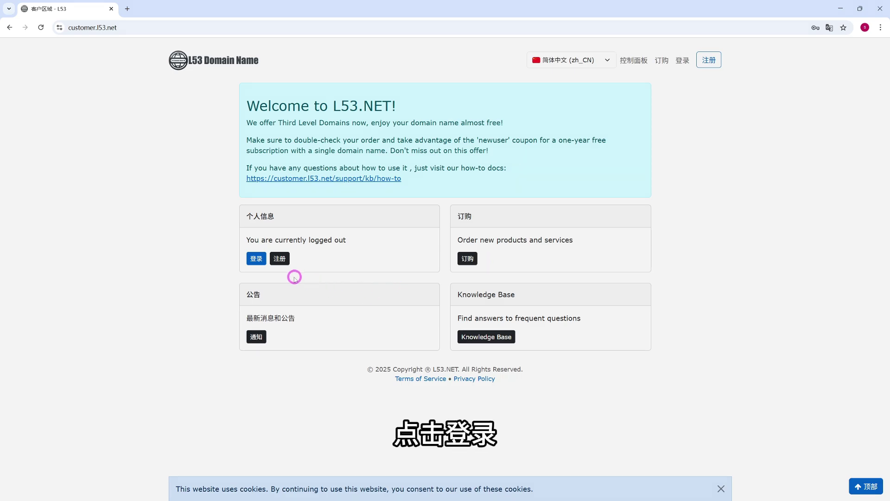
click(258, 263)
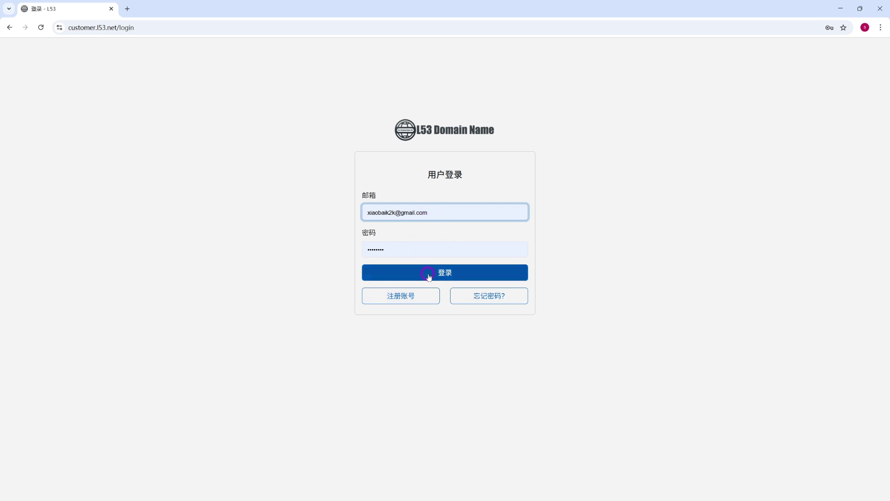
click(427, 277)
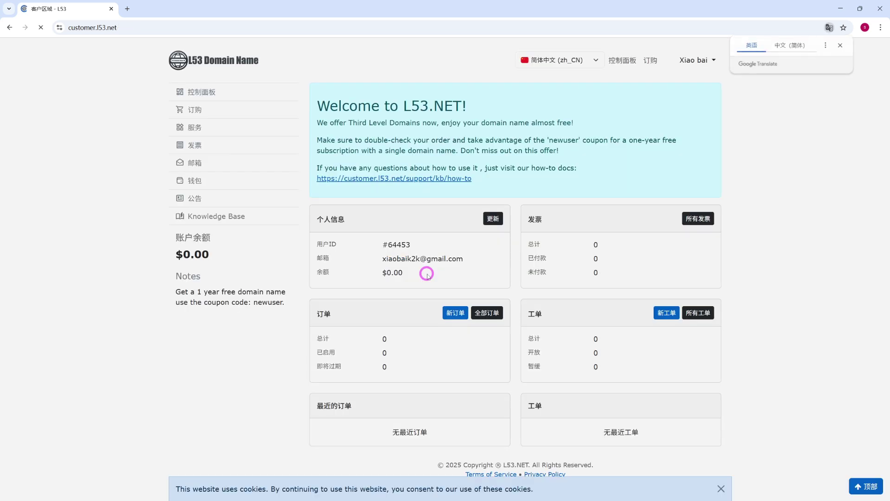
click(191, 110)
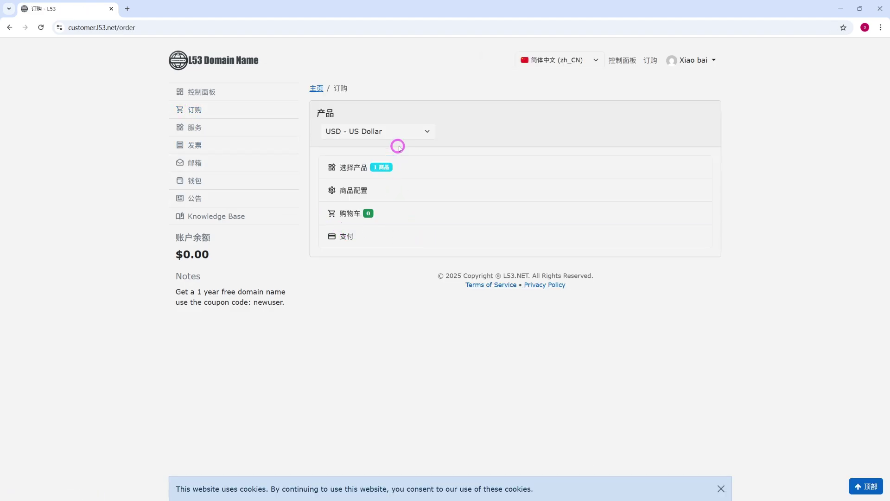
- Add xiaobai.ggff.net for one year to the cart, totalling $1.99 with tax
click(386, 167)
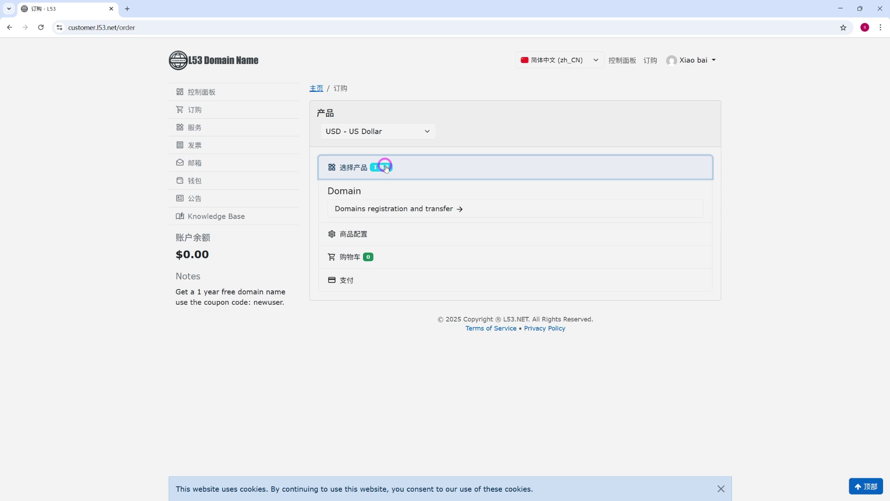
click(412, 210)
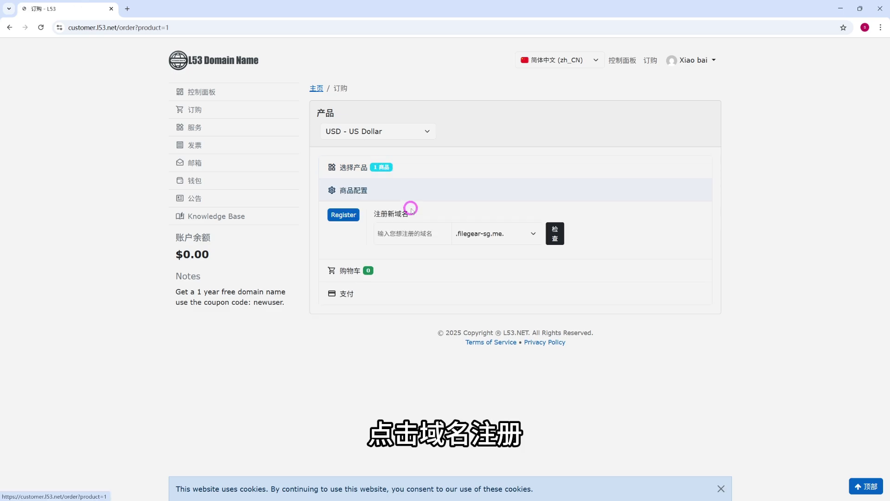
click(407, 235)
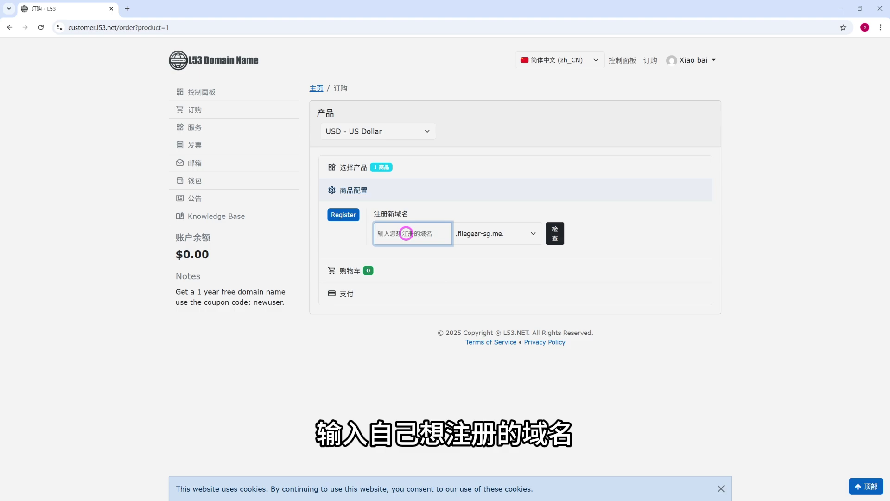
text(xiaobai)
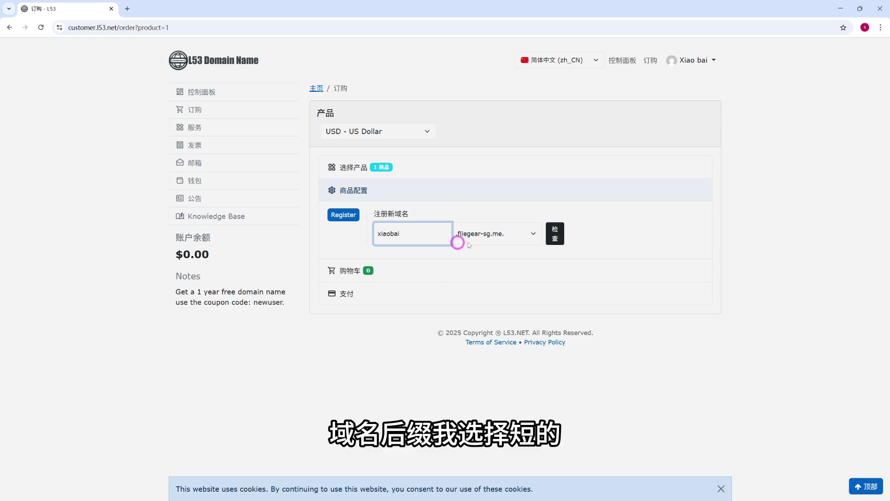
click(508, 233)
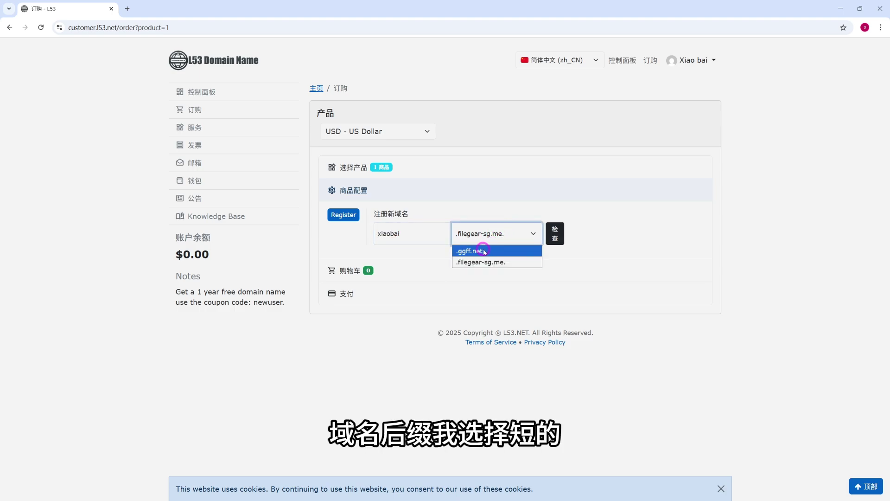
click(481, 250)
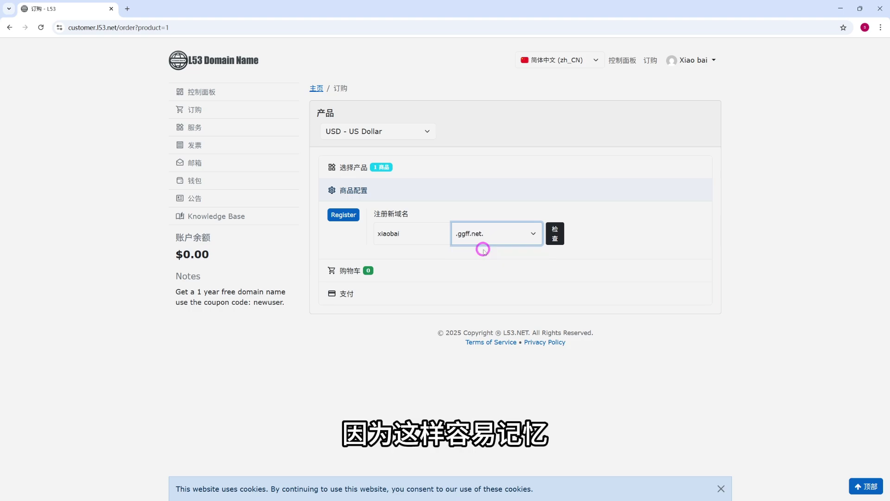
click(553, 240)
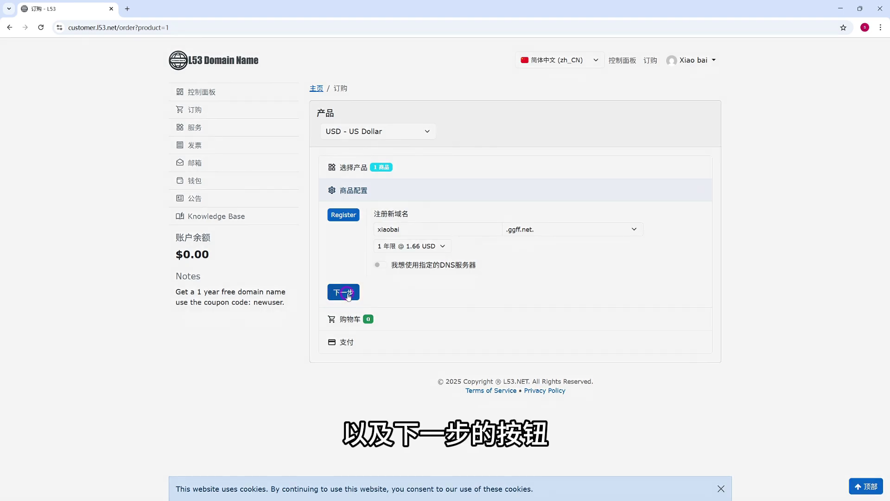
click(348, 296)
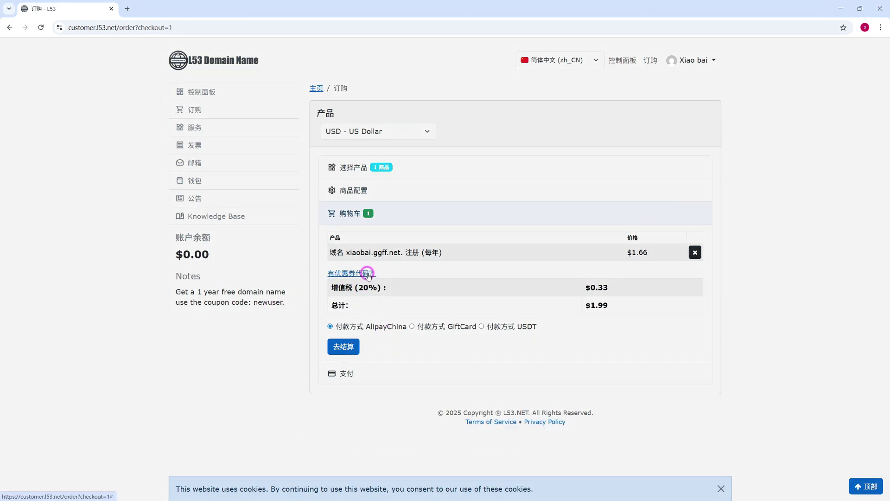
- Apply coupon newuser to drop the total to $0.00 and check out
click(369, 273)
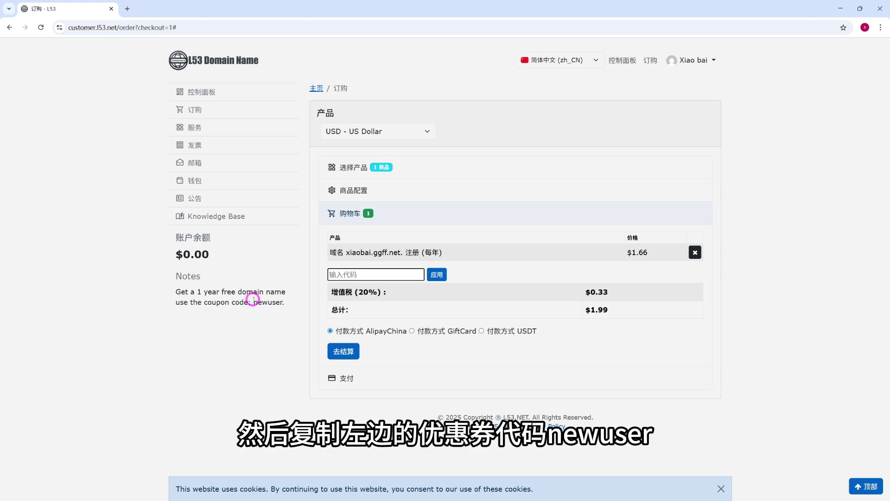
drag(254, 301, 273, 303)
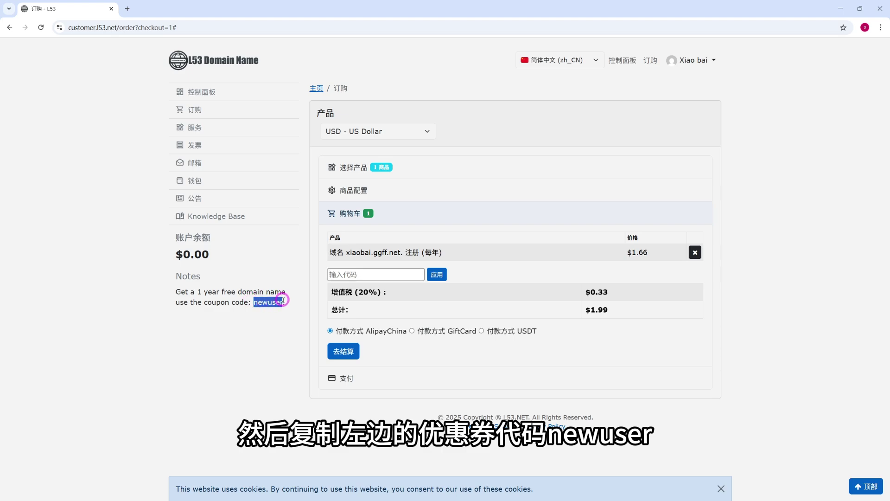
right_click(283, 301)
click(308, 310)
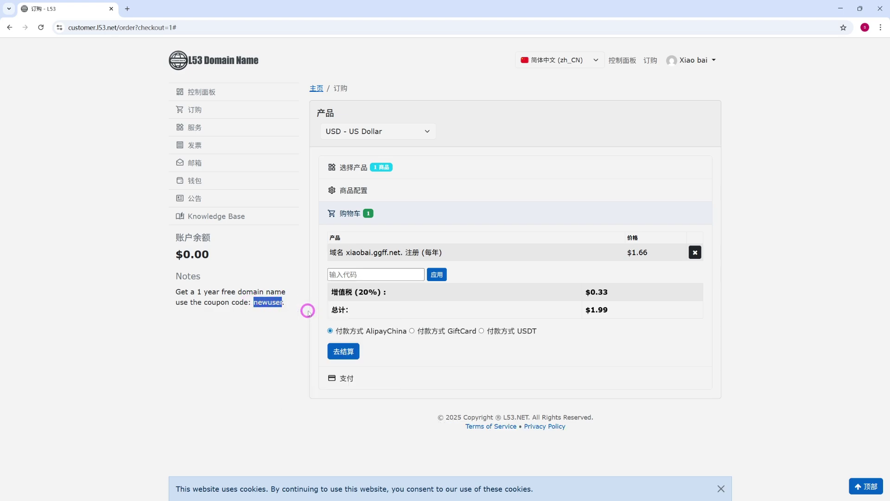
click(342, 275)
right_click(344, 276)
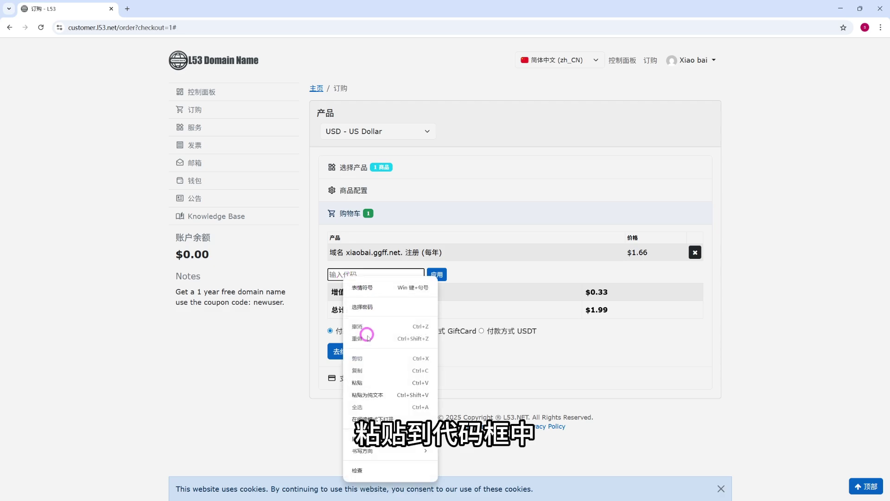
click(364, 383)
click(437, 275)
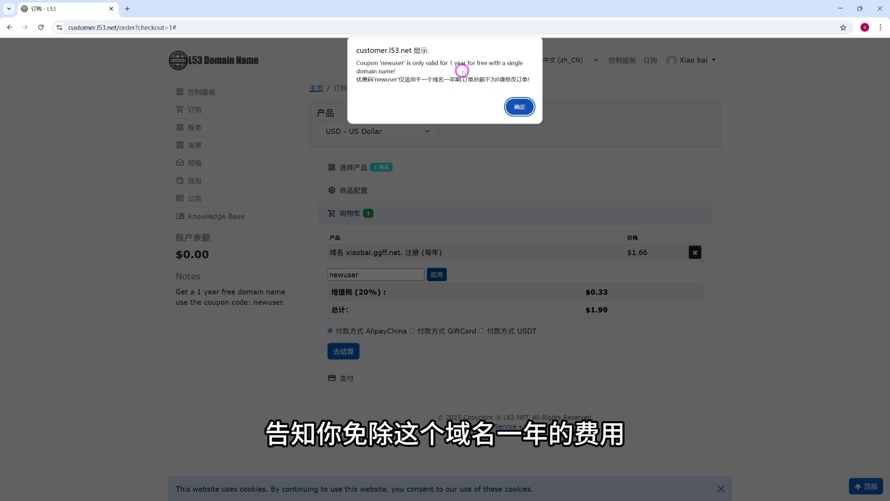
click(521, 109)
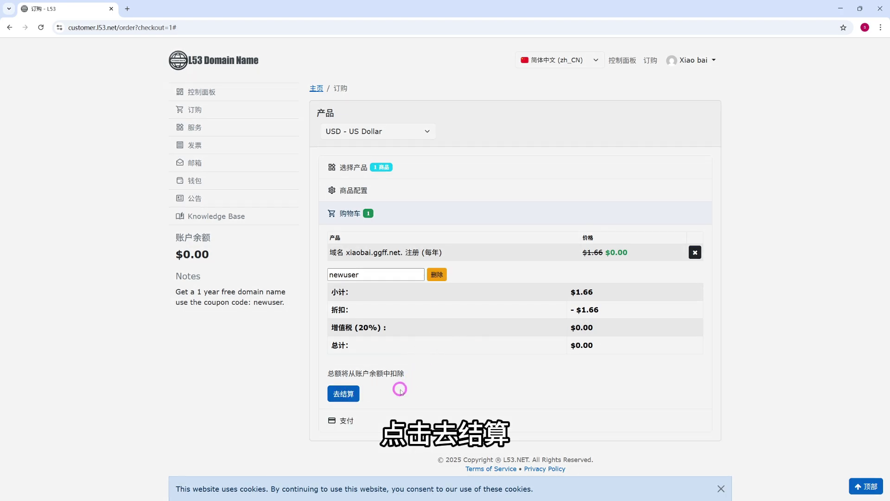
click(348, 394)
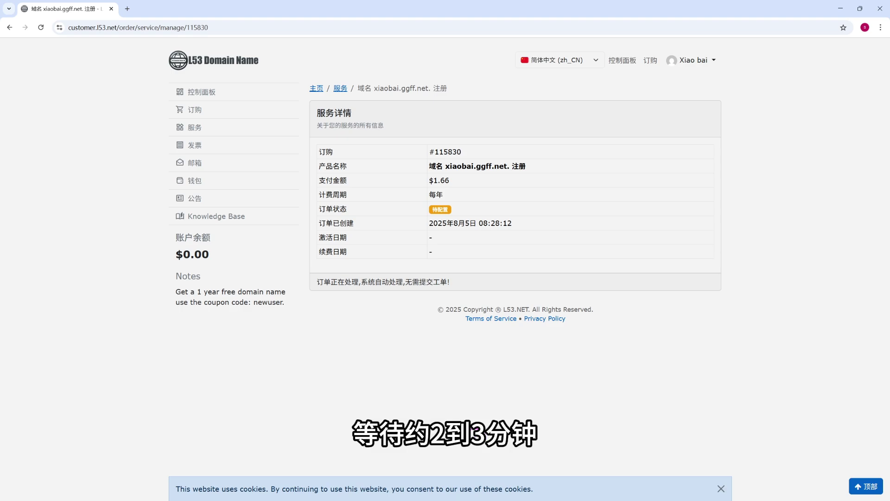
- Confirm xiaobai.ggff.net is 已启用 under 服务 and view its nameserver settings
click(192, 110)
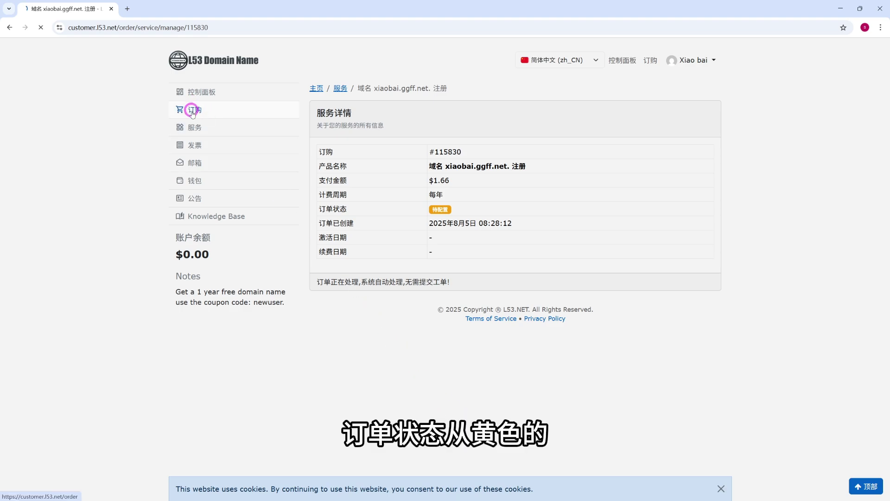
click(195, 128)
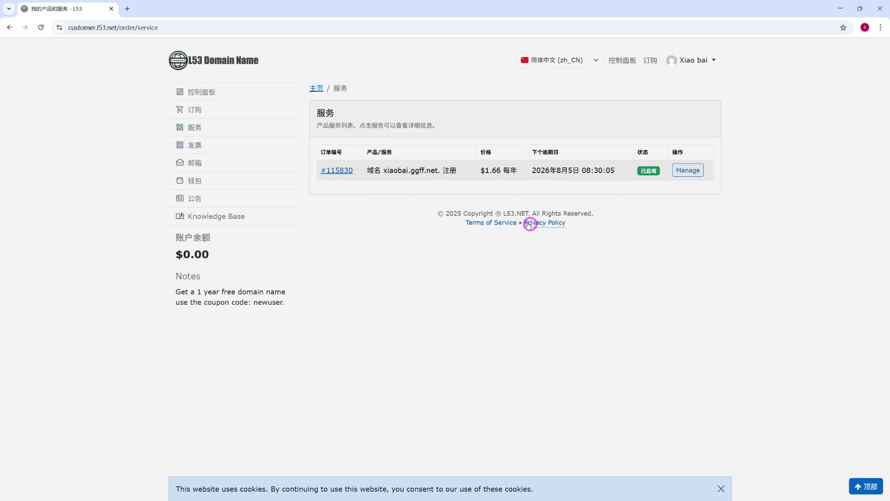
click(337, 170)
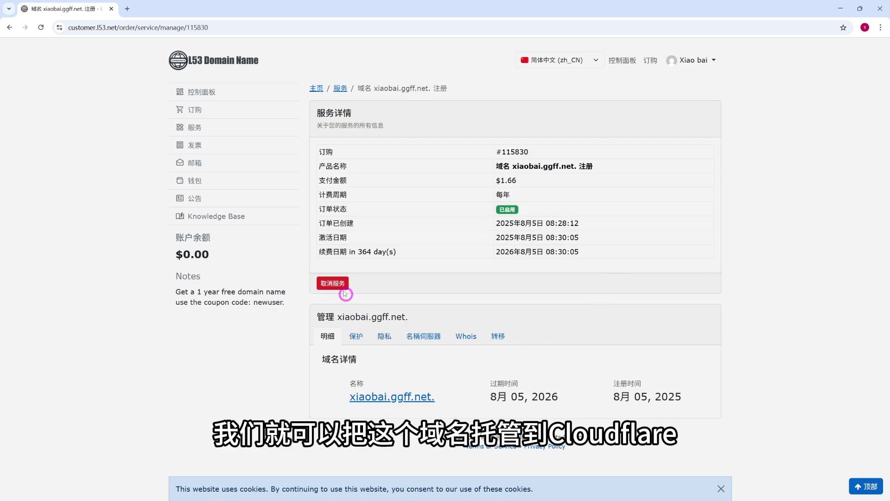
click(356, 338)
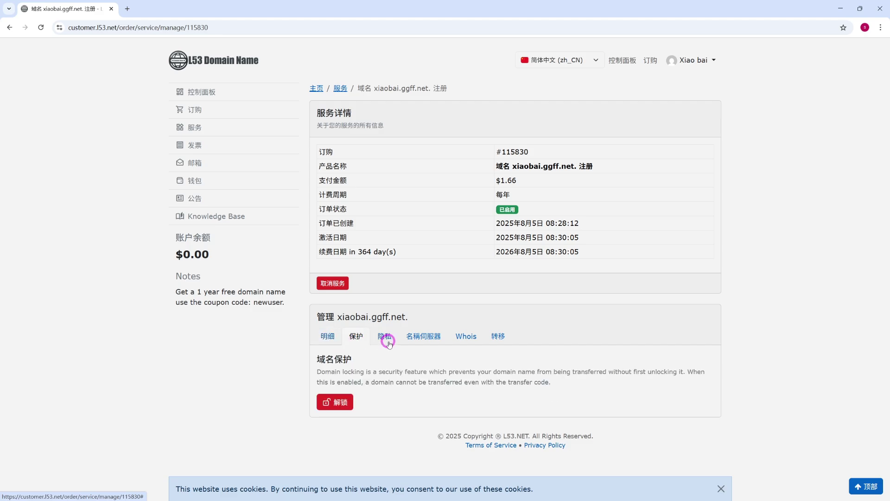
click(385, 337)
click(422, 342)
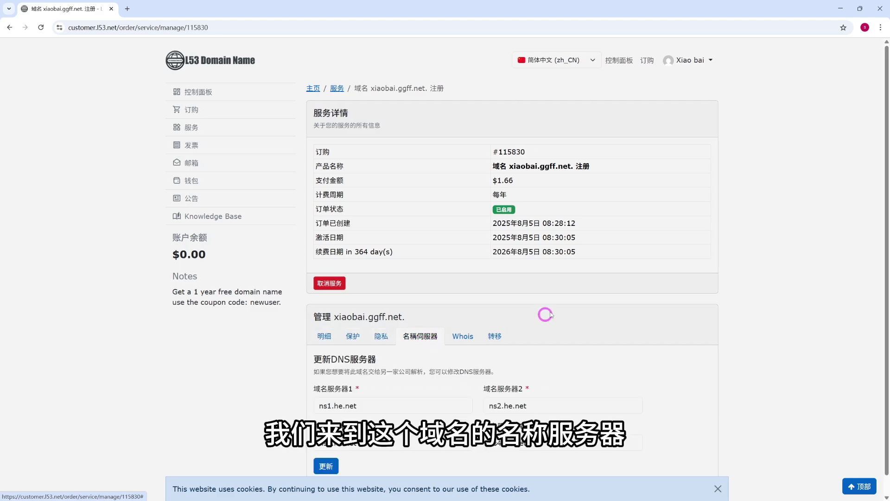
scroll(571, 318, down, 1)
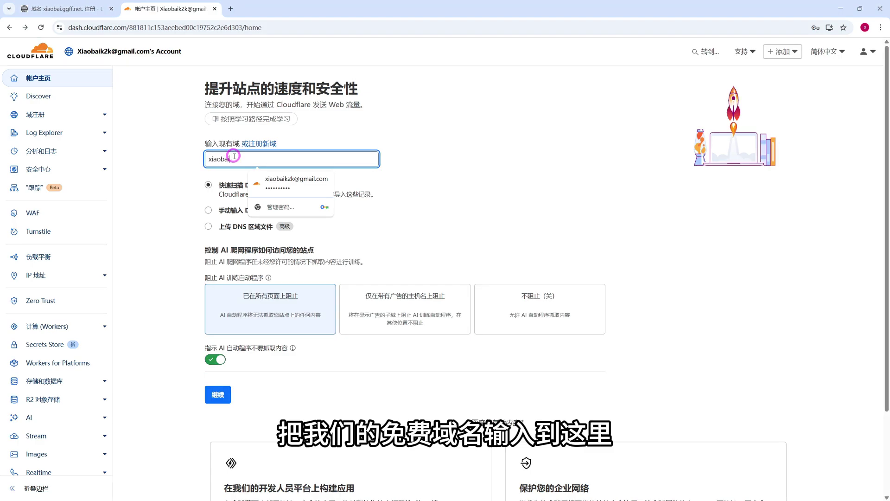
- Add xiaobai.ggff.net to Cloudflare with 手动输入 DNS 记录 selected and continue
text(.)
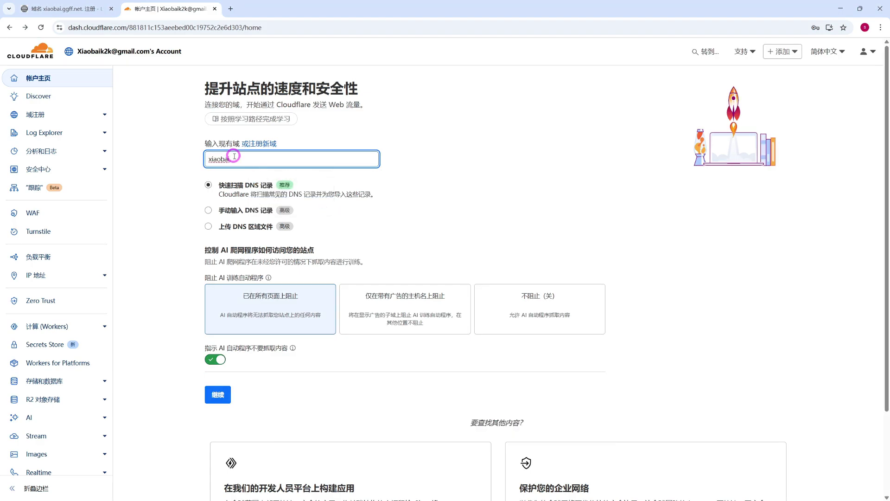
text(ggff.net)
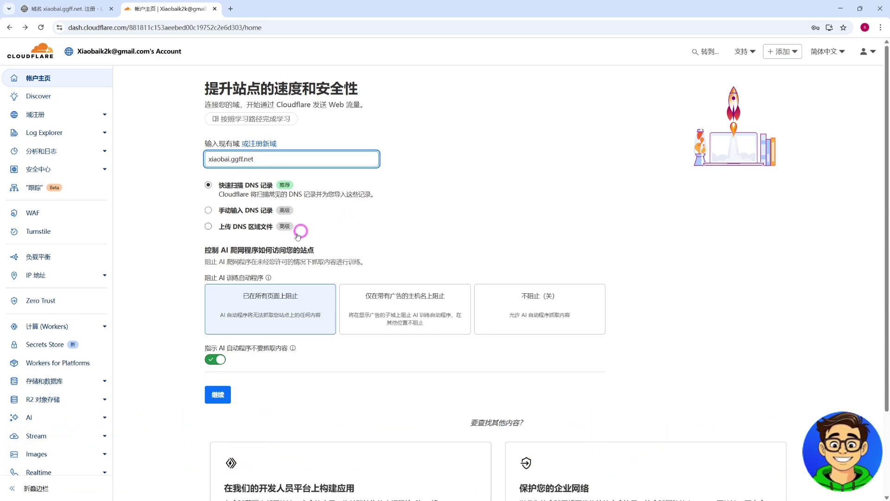
click(208, 211)
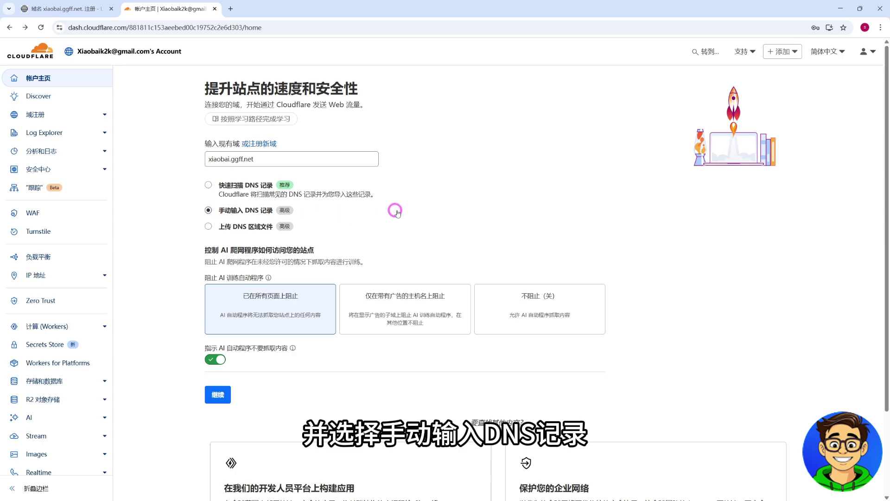
scroll(276, 347, down, 2)
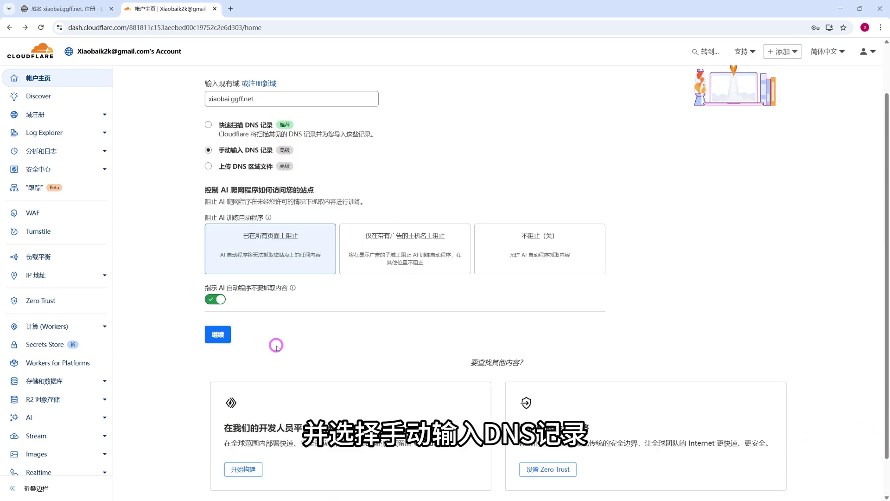
click(226, 335)
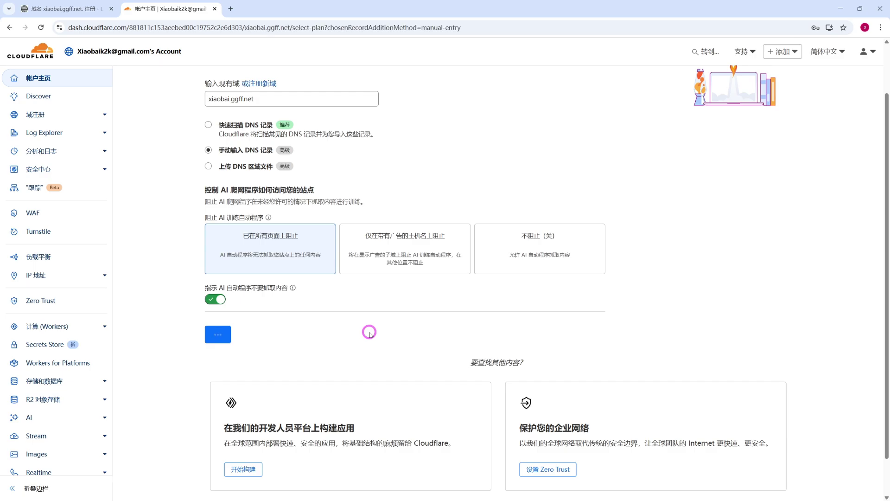
- Choose the Free plan for xiaobai.ggff.net and continue activation, agreeing to add DNS records later
scroll(267, 279, down, 1)
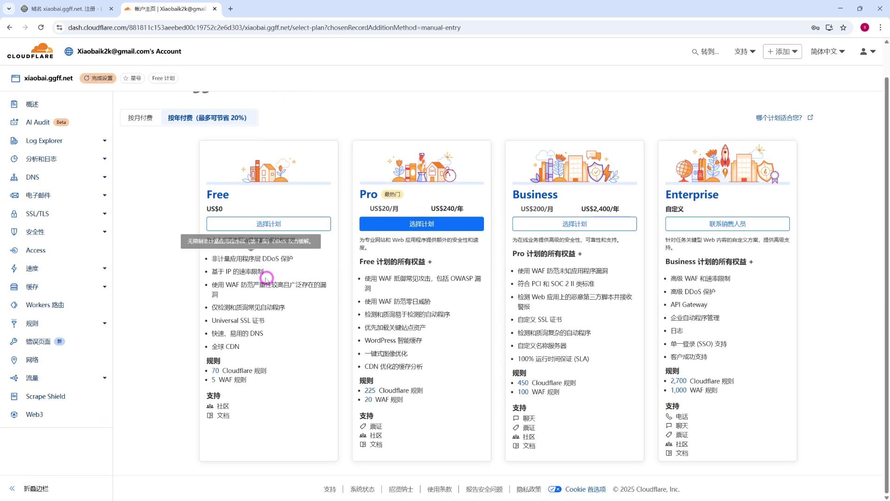
scroll(266, 269, up, 1)
click(269, 258)
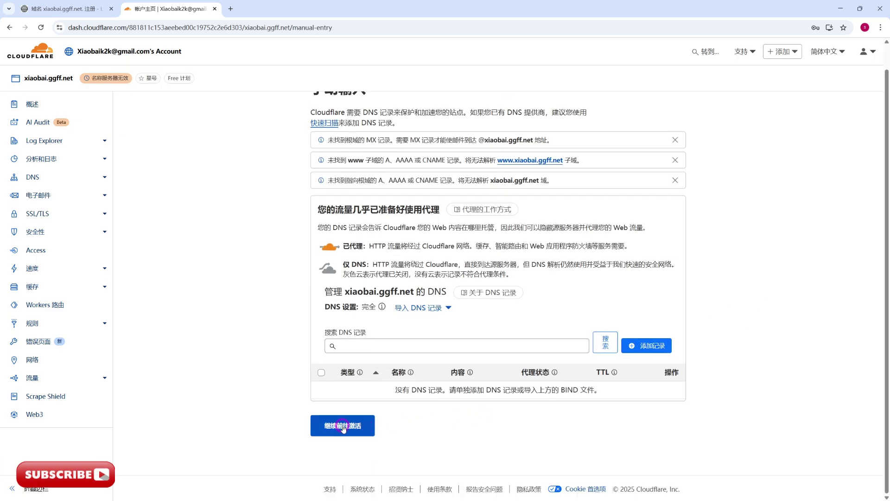
click(343, 427)
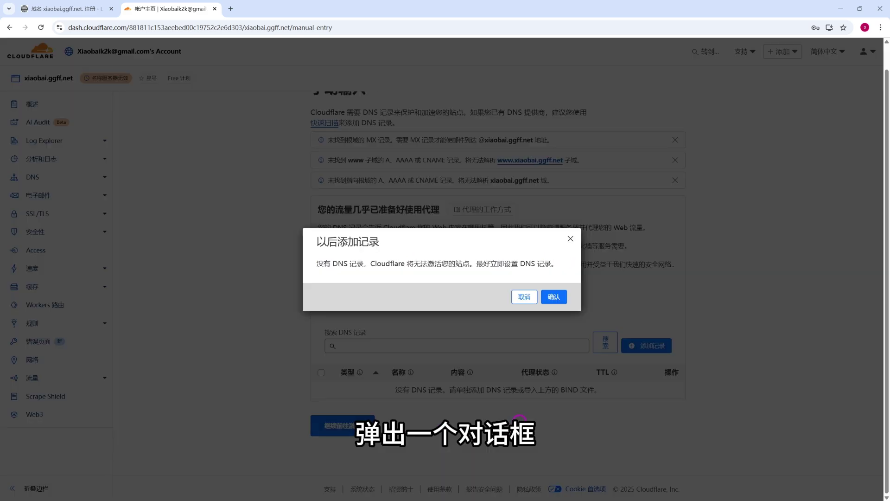
click(556, 299)
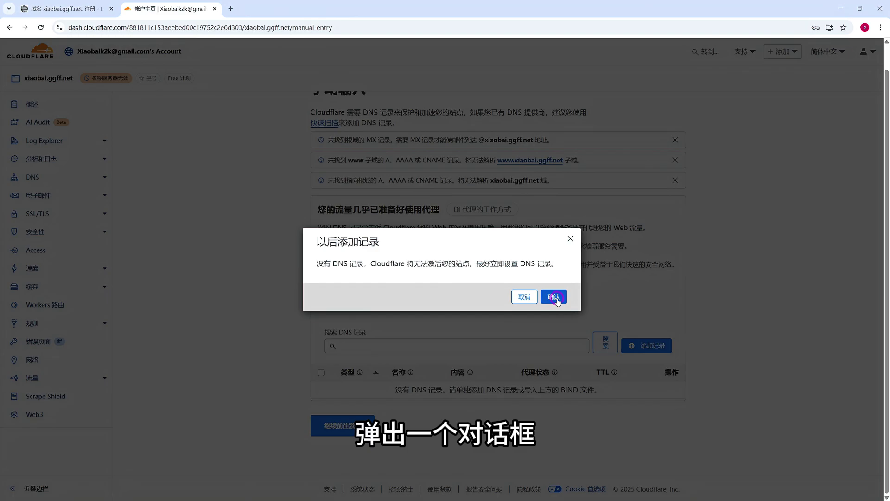
click(555, 297)
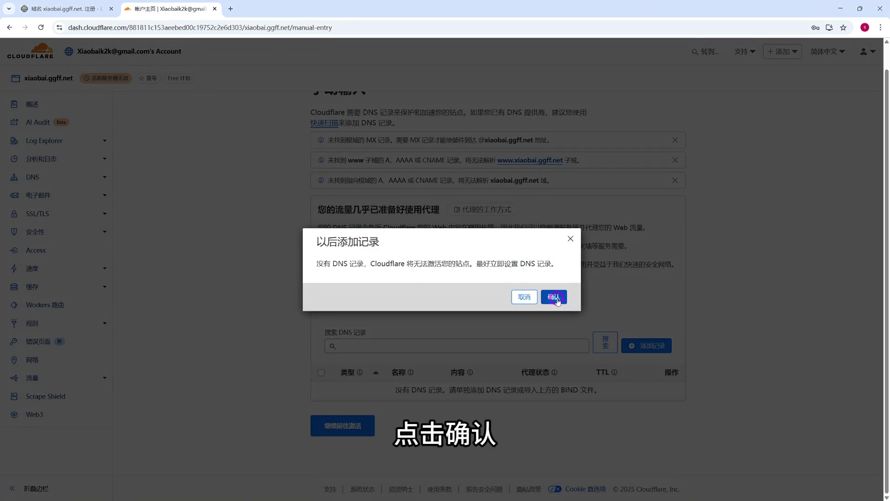
- Copy the first assigned nameserver keanu.ns.cloudflare.com and return to the L53 nameserver settings
scroll(602, 332, down, 3)
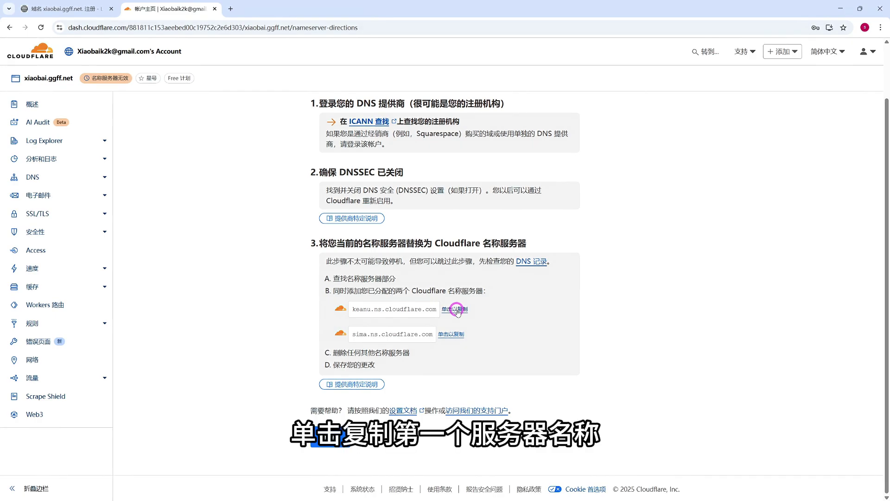
click(455, 309)
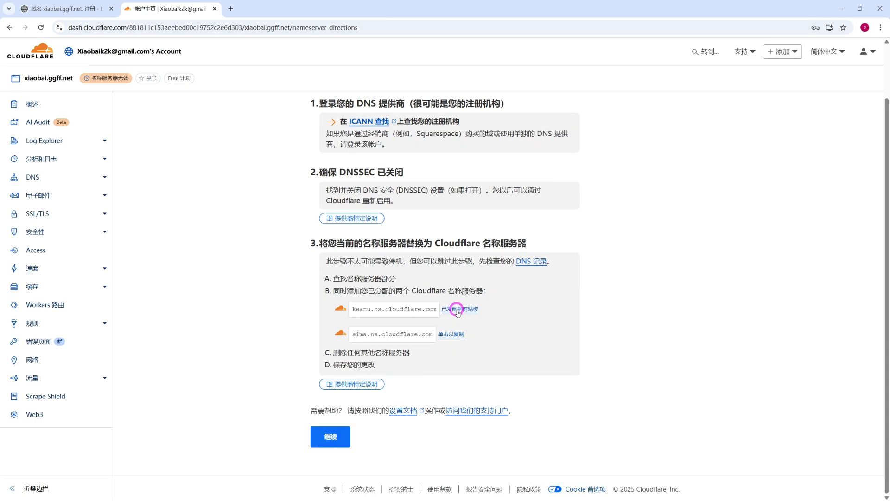
click(68, 9)
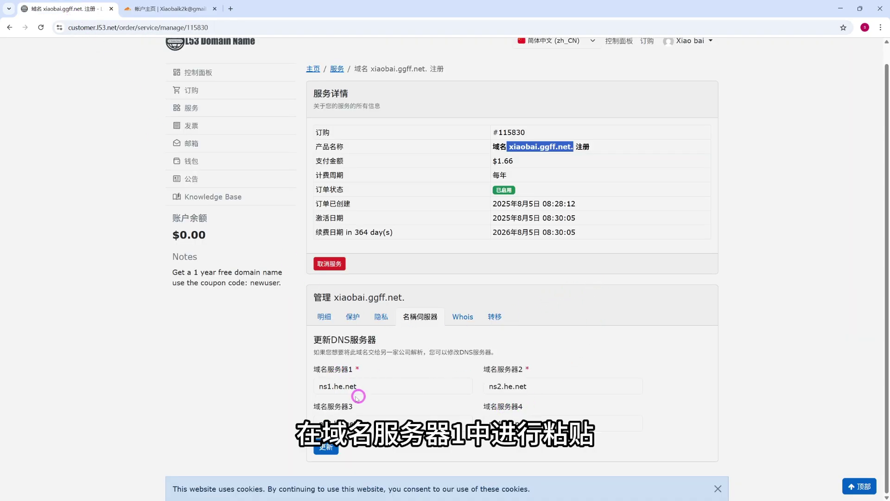
- Replace L53 nameservers 1 and 2 with keanu.ns.cloudflare.com and sima.ns.cloudflare.com
drag(371, 389, 321, 387)
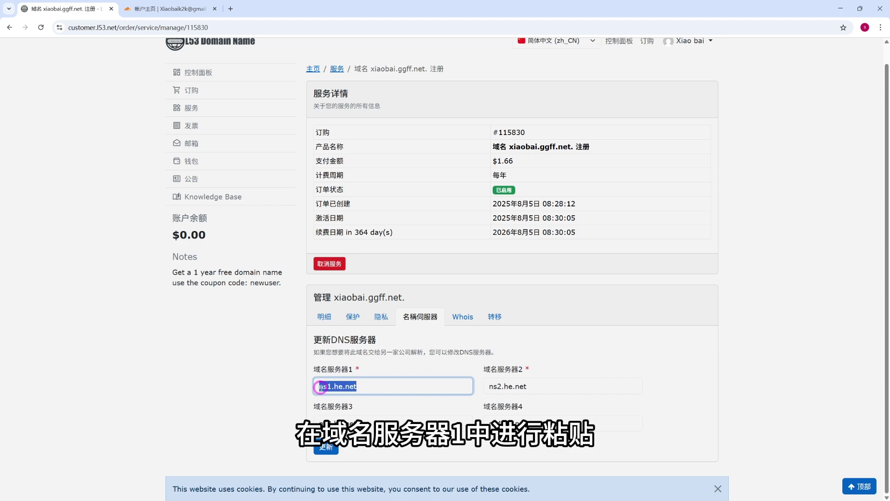
right_click(327, 387)
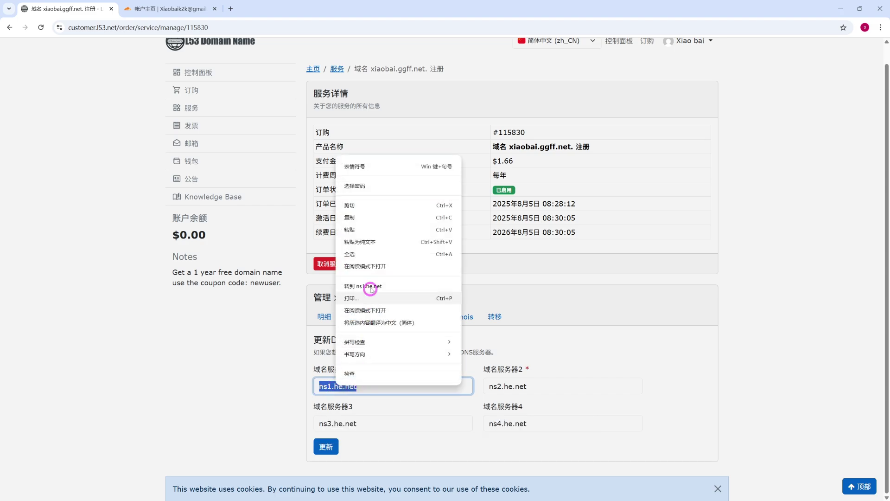
click(364, 232)
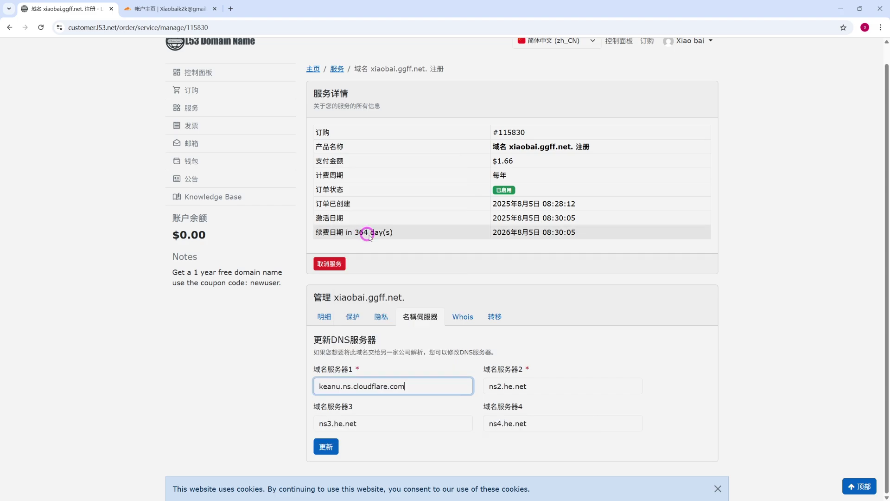
click(190, 9)
click(447, 332)
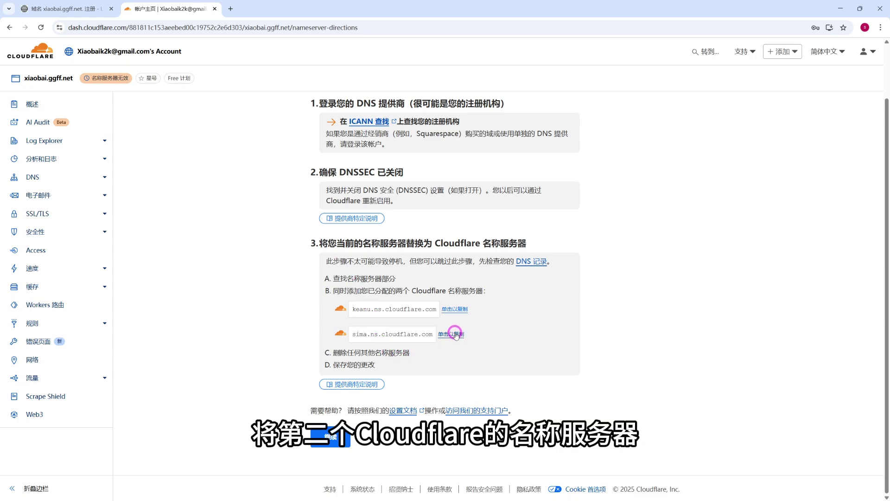
click(86, 9)
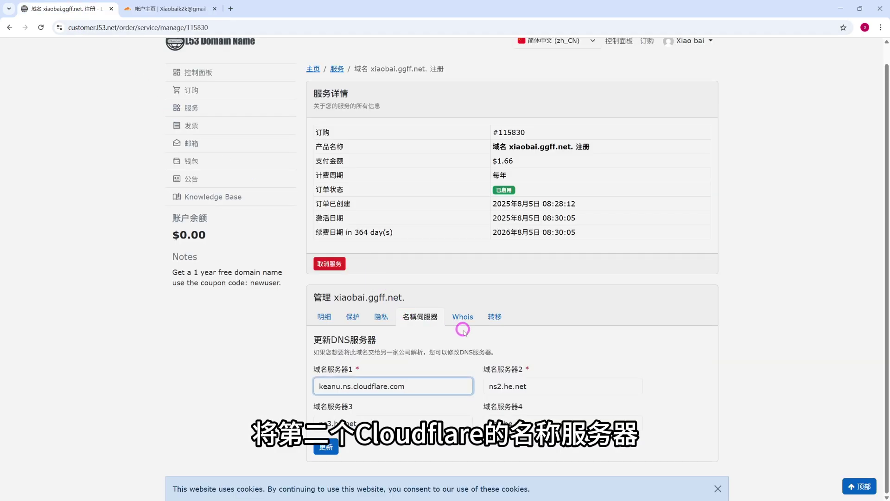
click(540, 386)
key(ctrl+a)
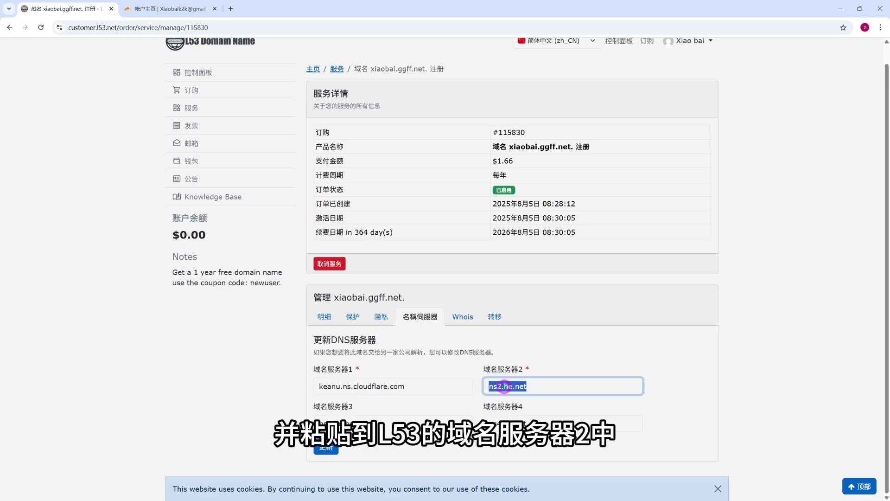
right_click(540, 386)
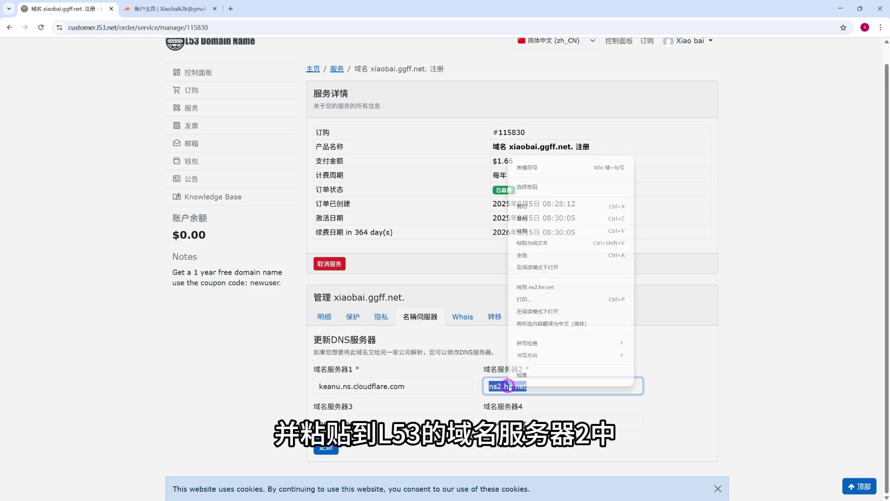
click(536, 230)
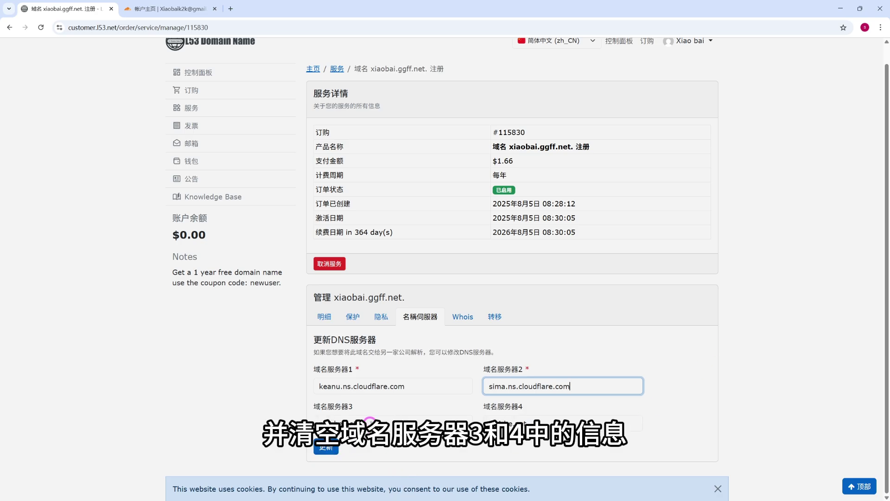
- Clear nameserver slots 3 and 4 and save the updated nameserver settings
triple_click(369, 421)
key(BackSpace)
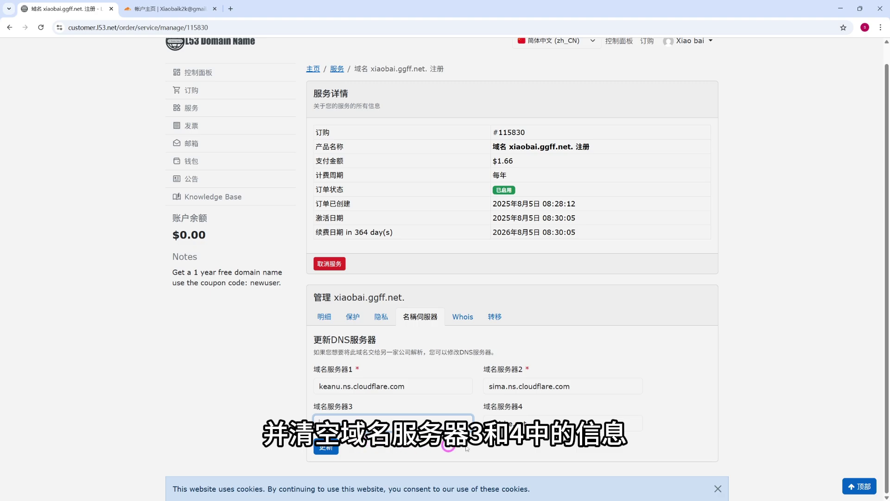
triple_click(551, 422)
key(BackSpace)
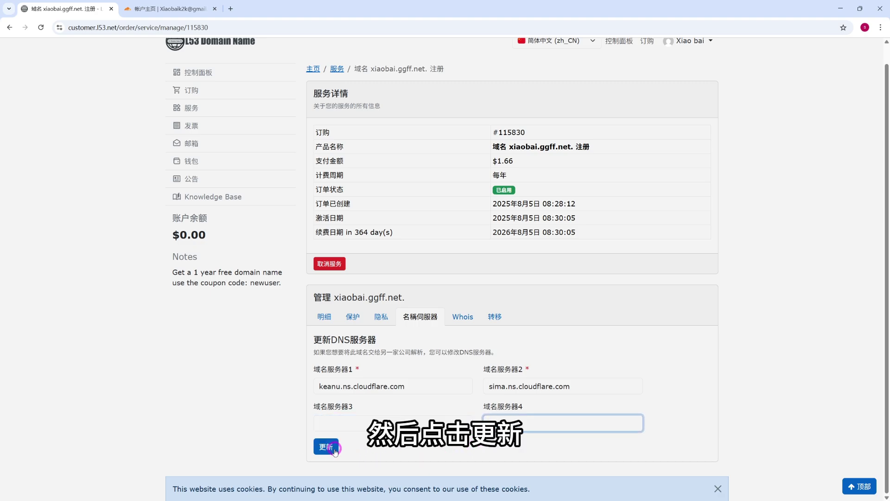
click(330, 453)
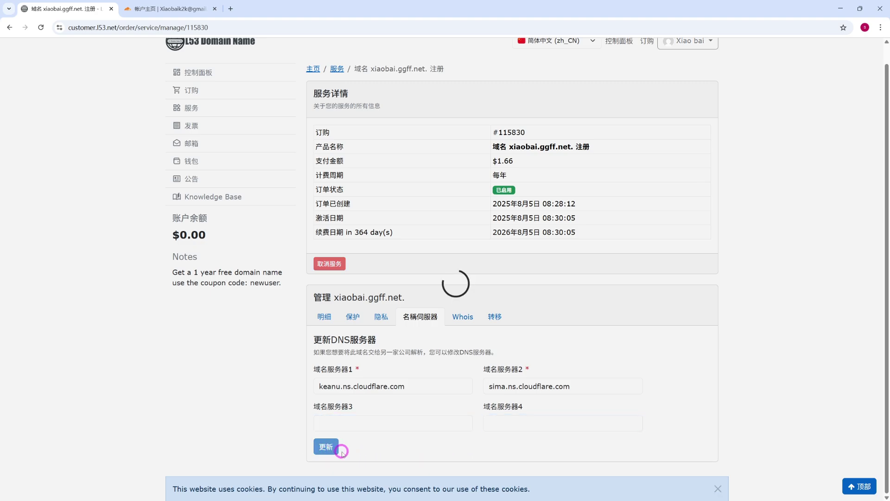
click(178, 9)
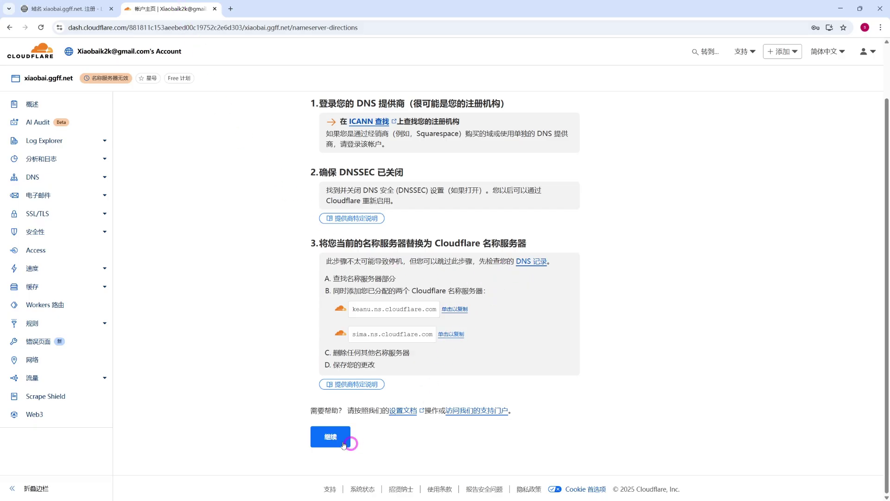
- Continue to the domain overview, run an immediate nameserver check, and go back to the domain list
click(325, 438)
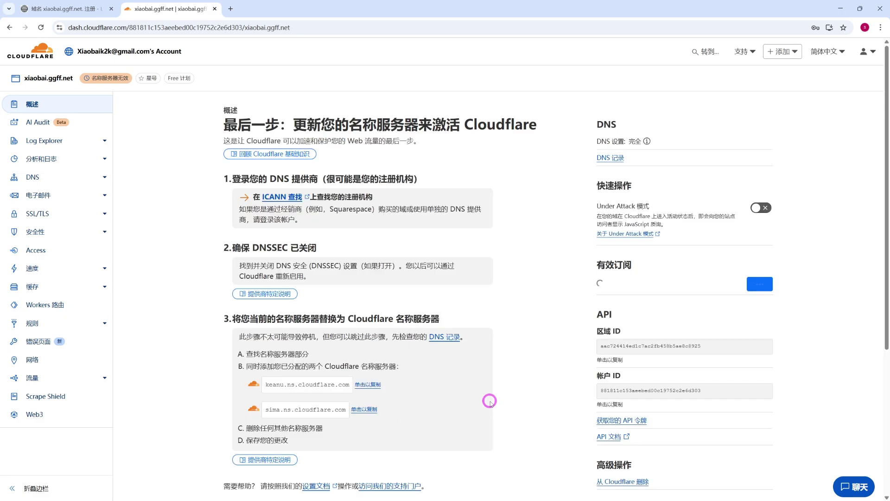
scroll(490, 400, down, 5)
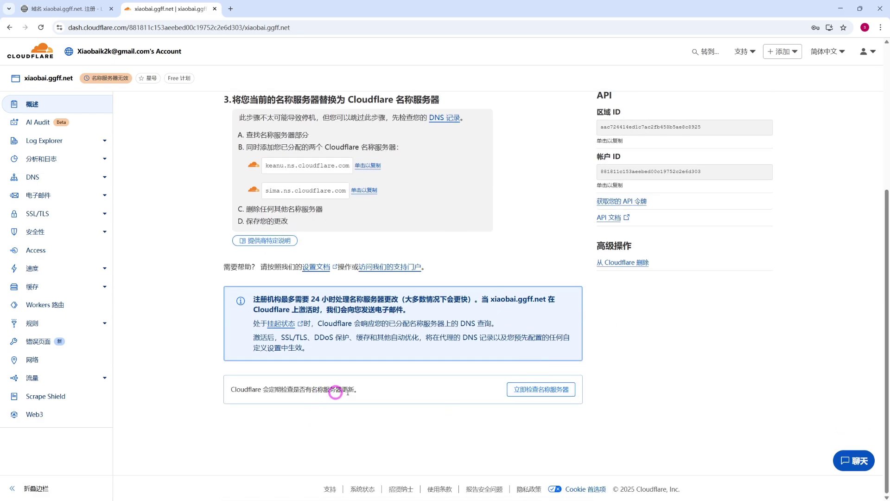
click(542, 391)
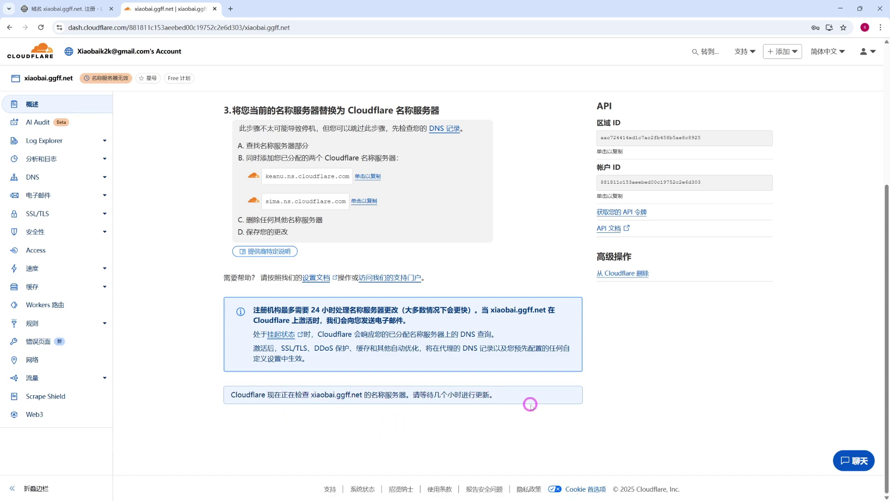
key(alt+Left)
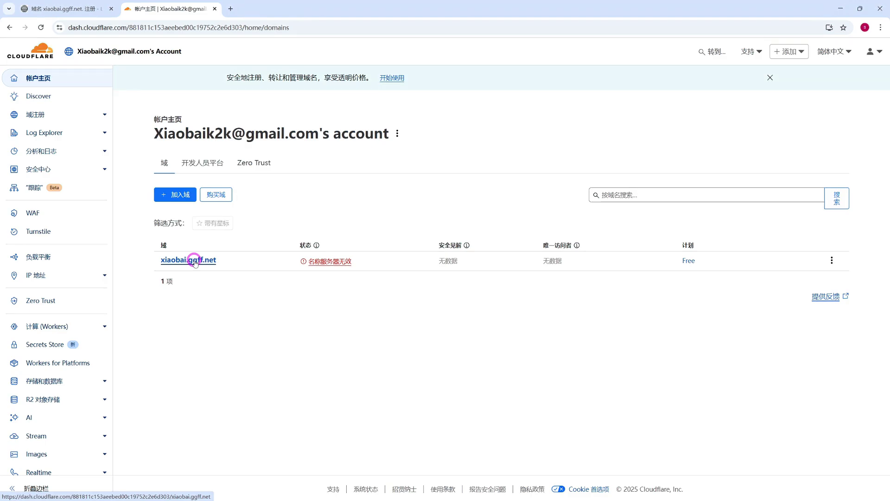
- Open xiaobai.ggff.net's DNS records and start adding a new record
click(194, 261)
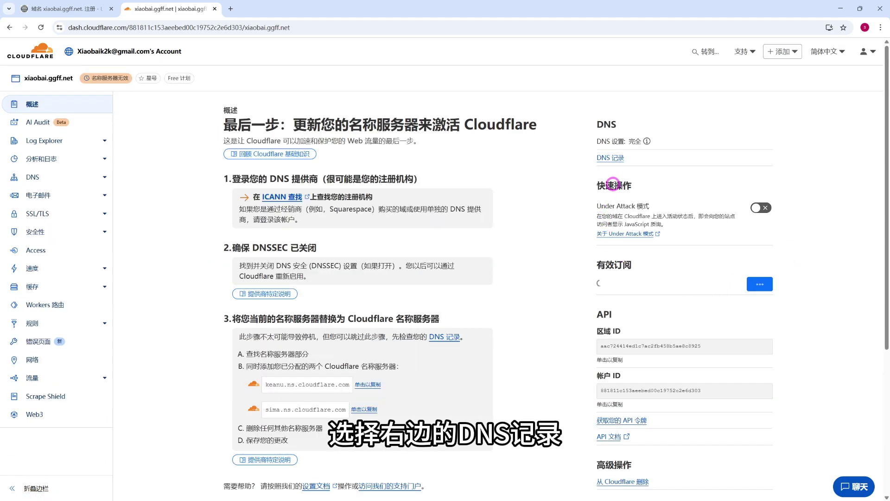
click(617, 158)
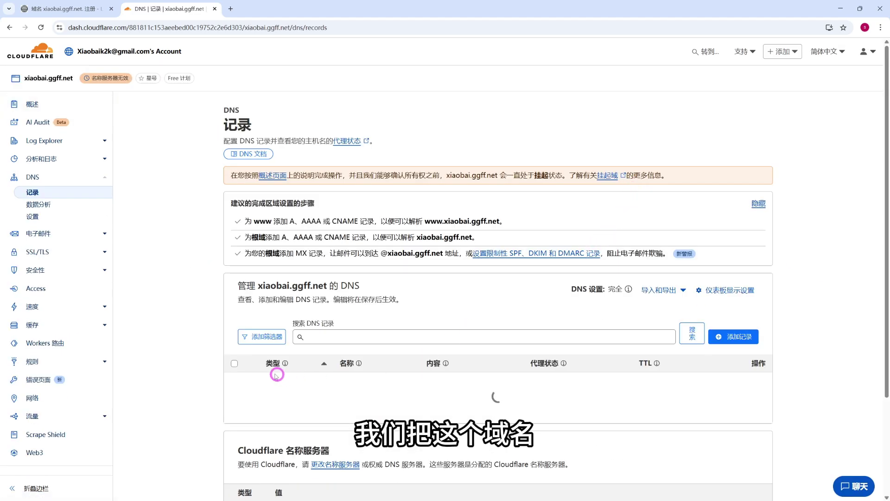
click(738, 338)
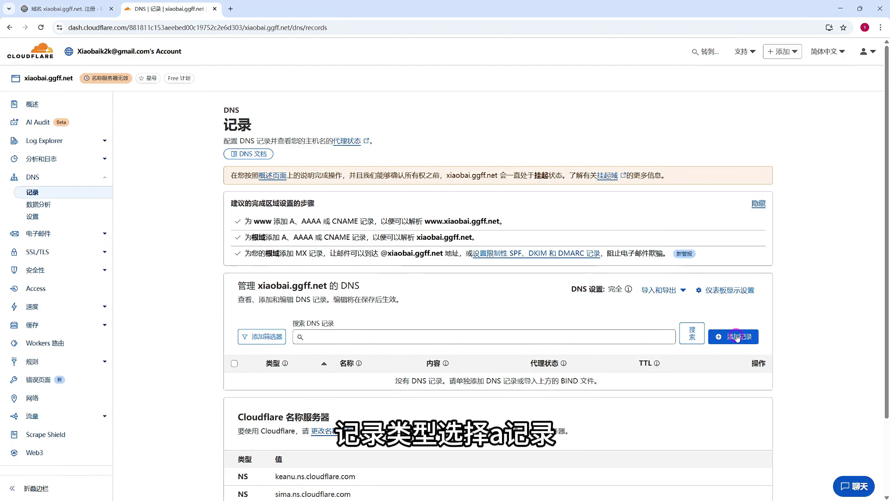
click(738, 337)
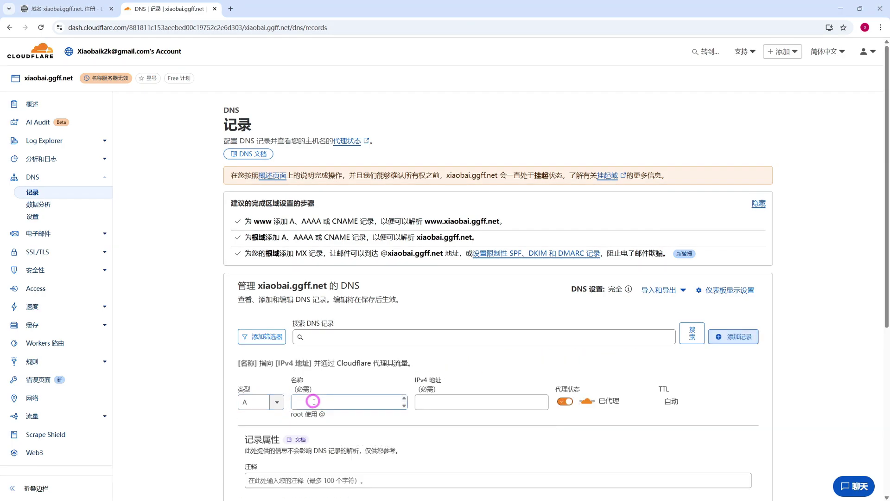
- Save an A record named ggdns pointing to 8.8.4.4, DNS only
click(313, 401)
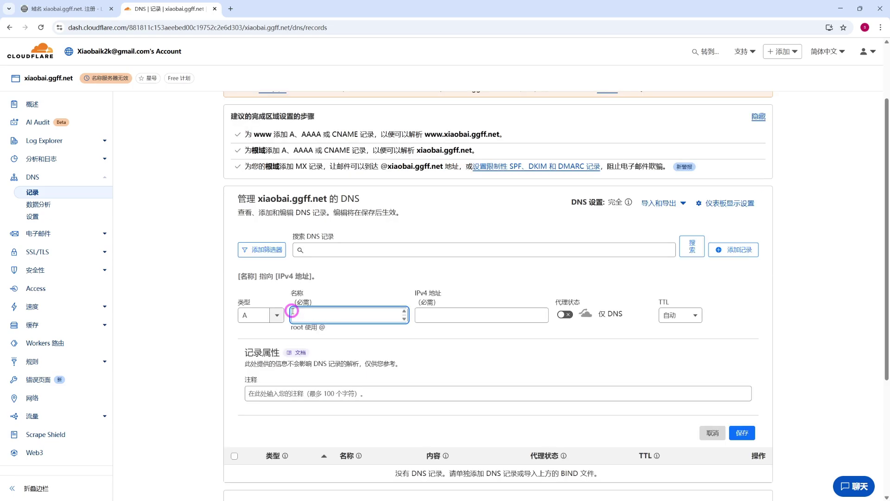
text(gg)
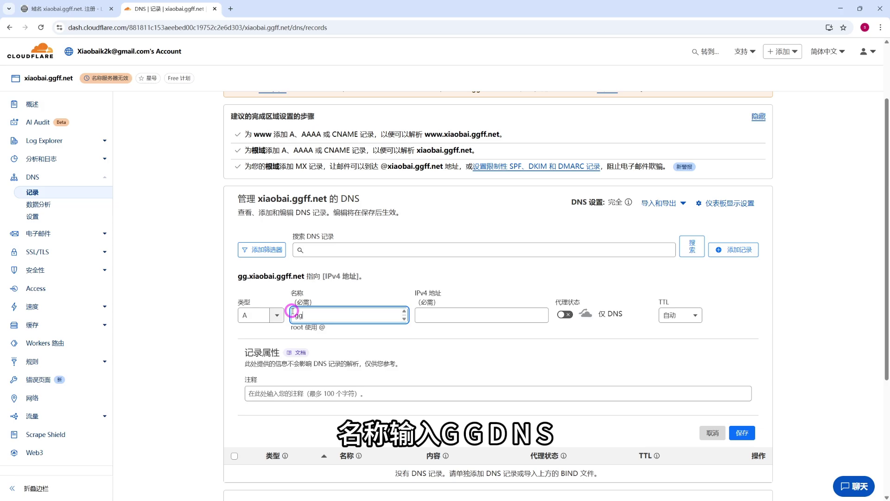
text(dns)
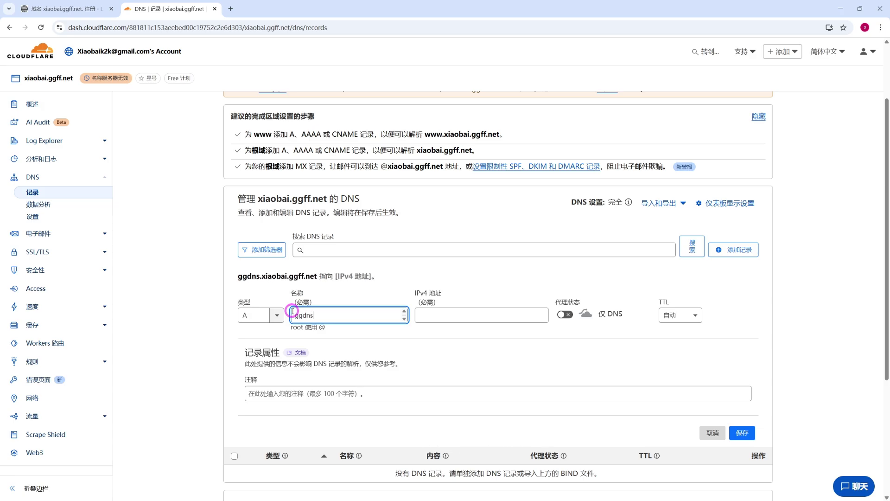
click(448, 314)
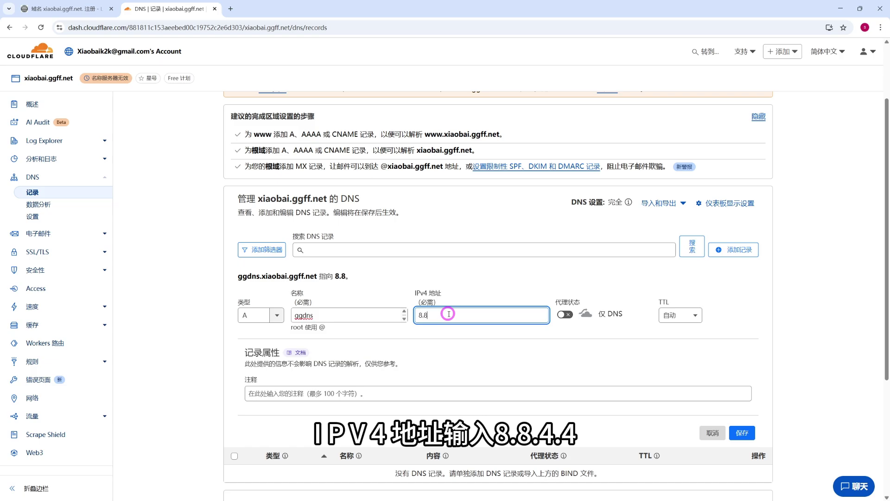
text(8.8.4.4)
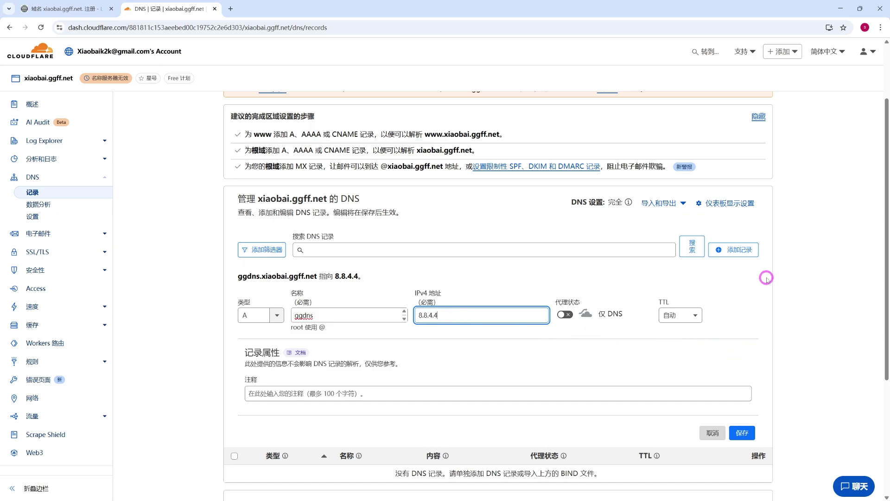
click(745, 434)
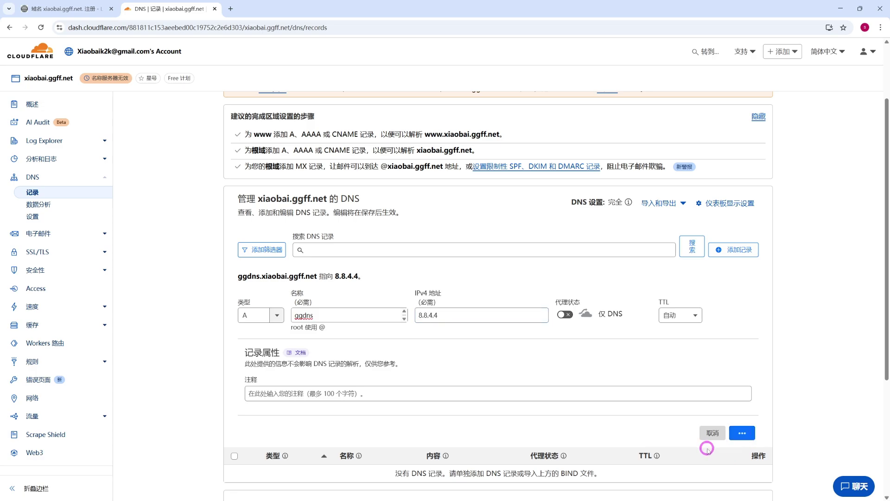
drag(338, 297, 364, 294)
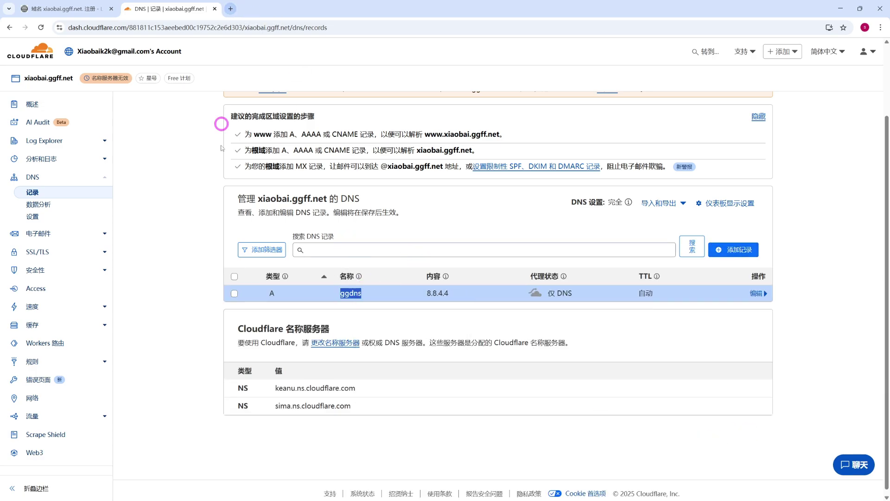
- Confirm xiaobai.ggff.net shows 活动 on the account home, then reopen its DNS records
click(41, 52)
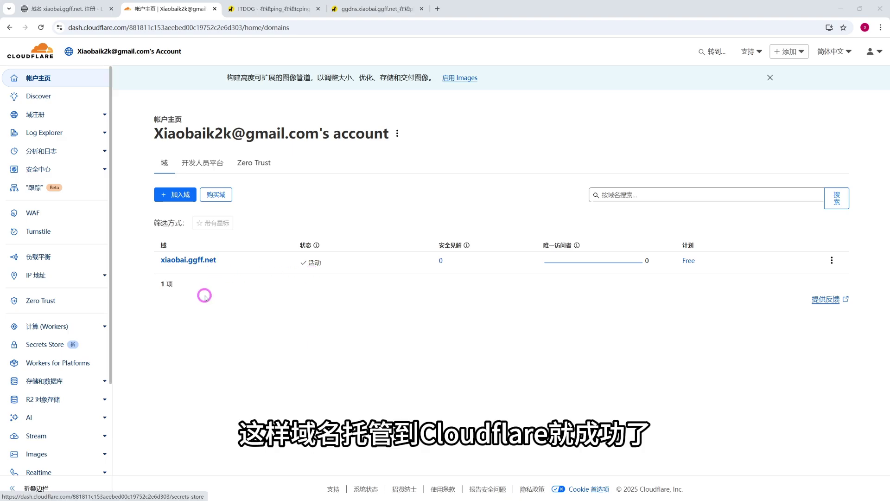
click(198, 260)
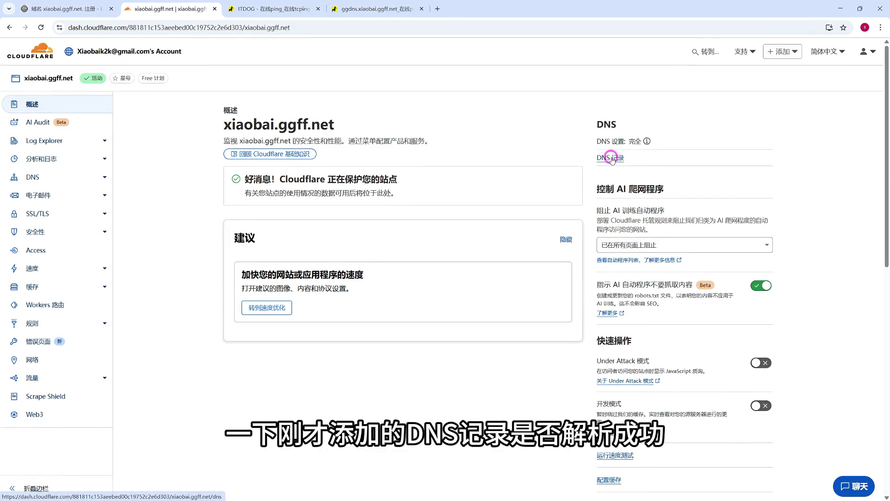
click(612, 160)
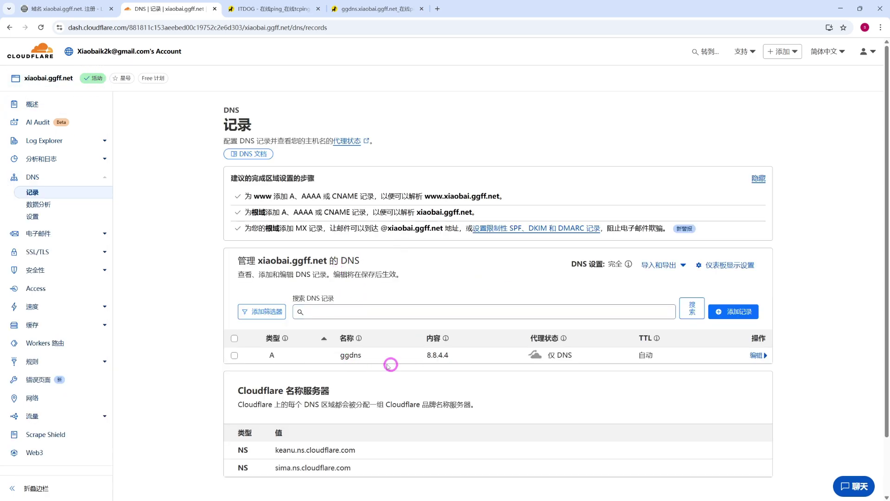
- Rerun the ITDOG single ping test for ggdns.xiaobai.ggff.net and review the 8.8.4.4 results
click(398, 8)
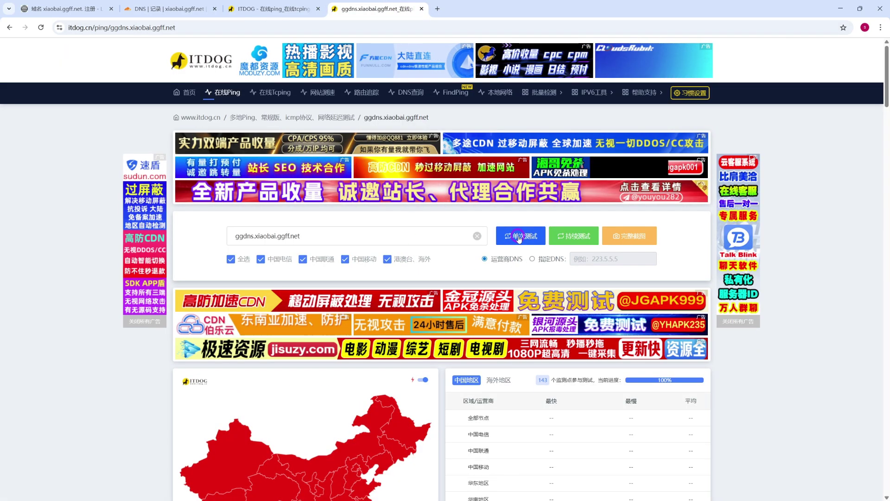
click(518, 238)
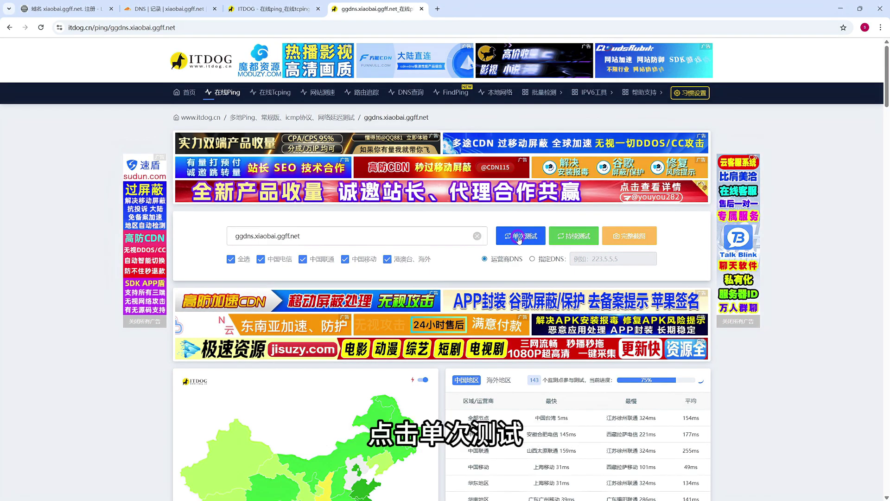
scroll(518, 239, down, 6)
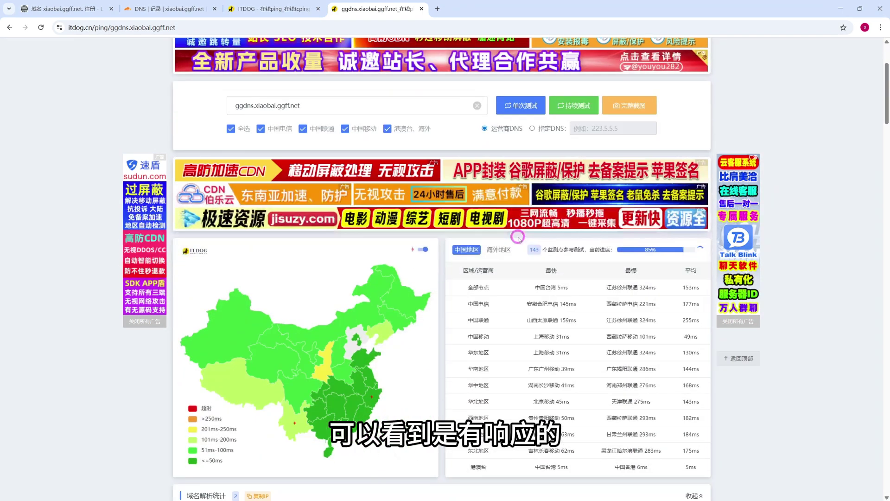
scroll(516, 245, down, 3)
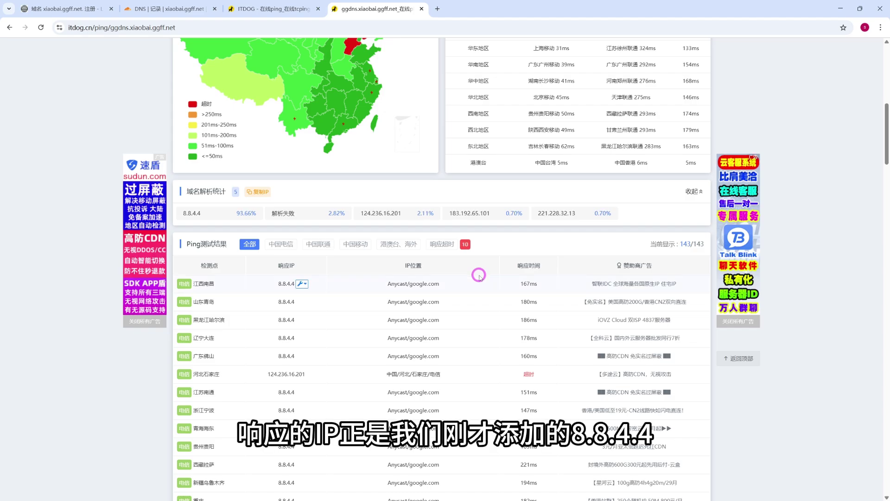
scroll(473, 272, down, 2)
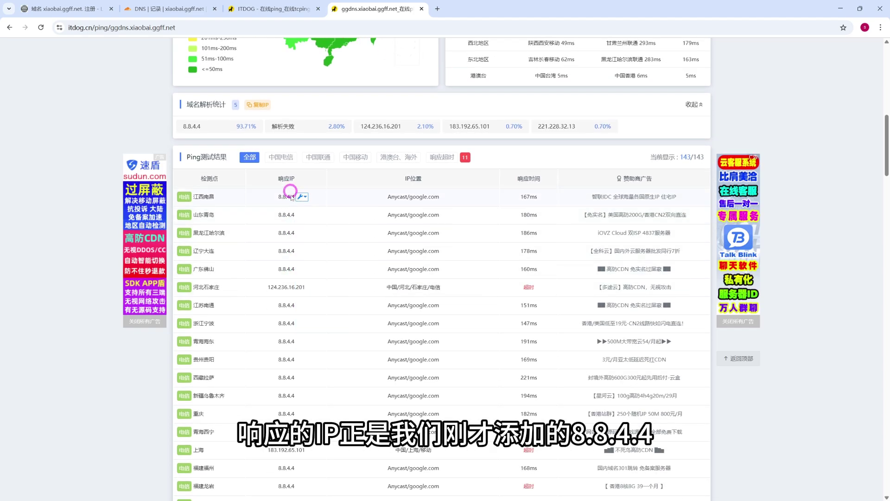
scroll(337, 223, up, 1)
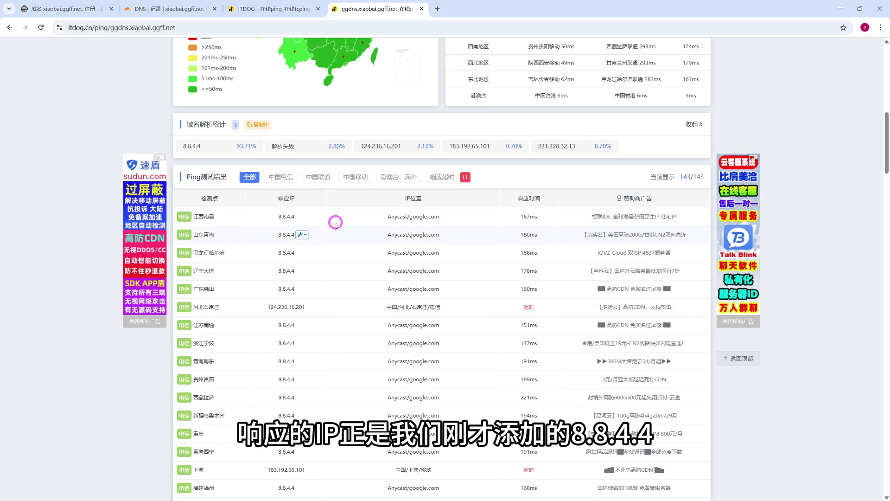